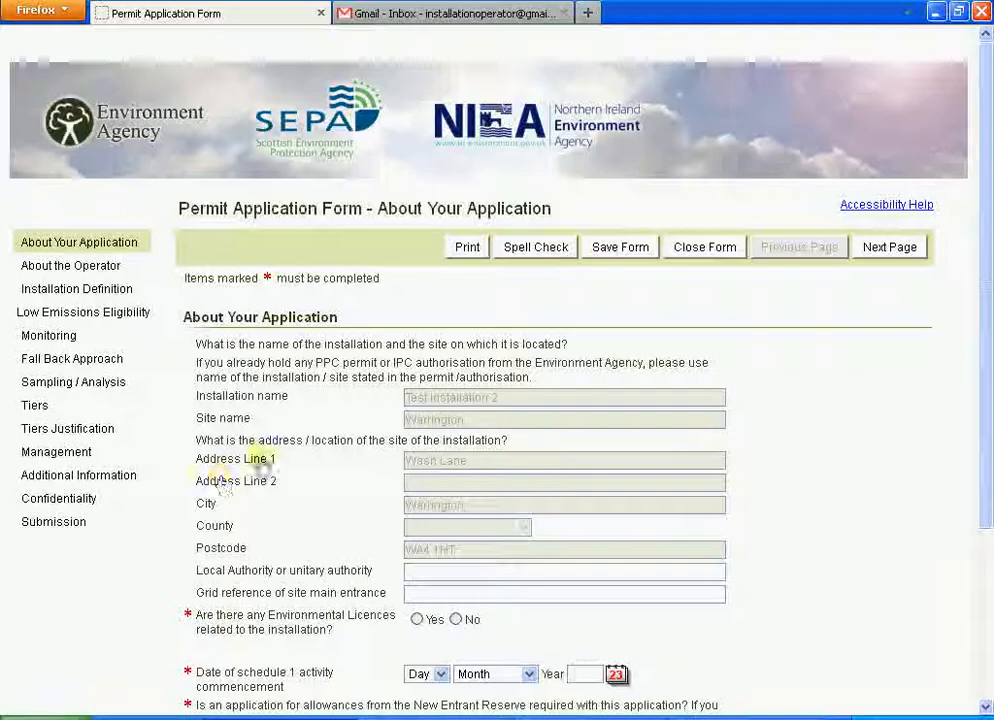
Step: Declare no related environmental licences and set the schedule 1 activity commencement date to 1 December 2011
left_click_drag(986, 411, 987, 585)
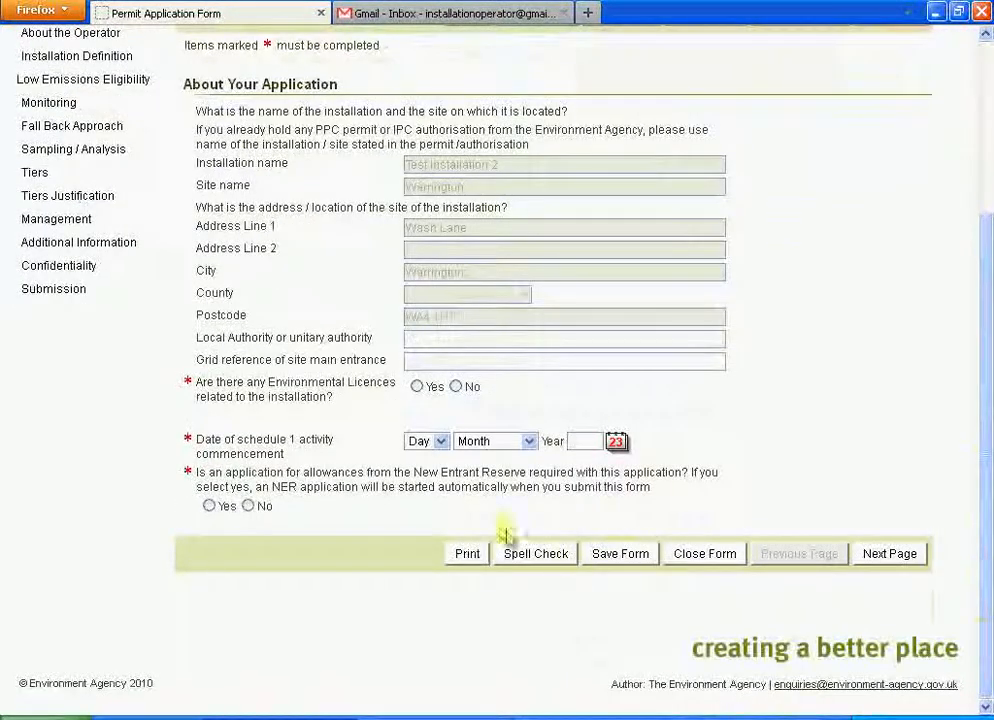
left_click(502, 362)
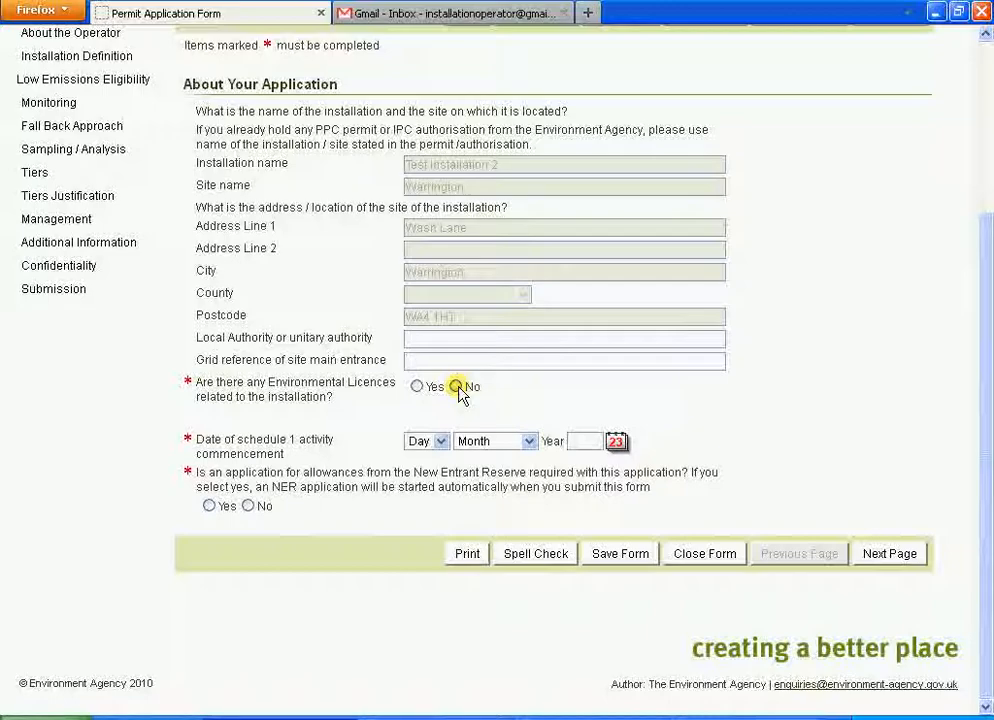
left_click(456, 387)
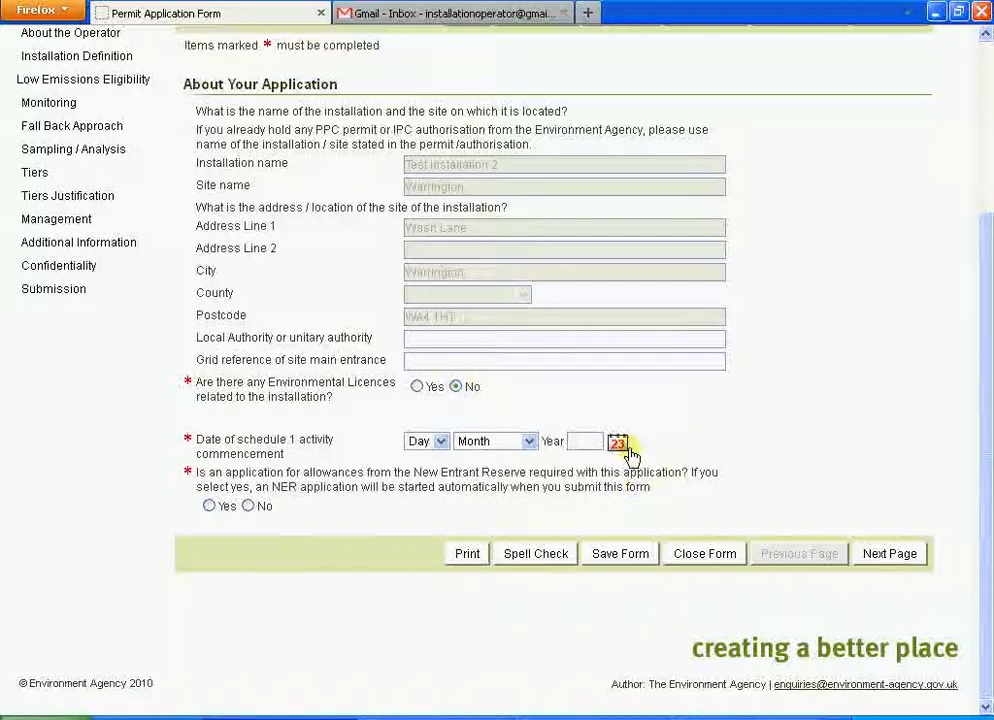
left_click(620, 444)
left_click(736, 490)
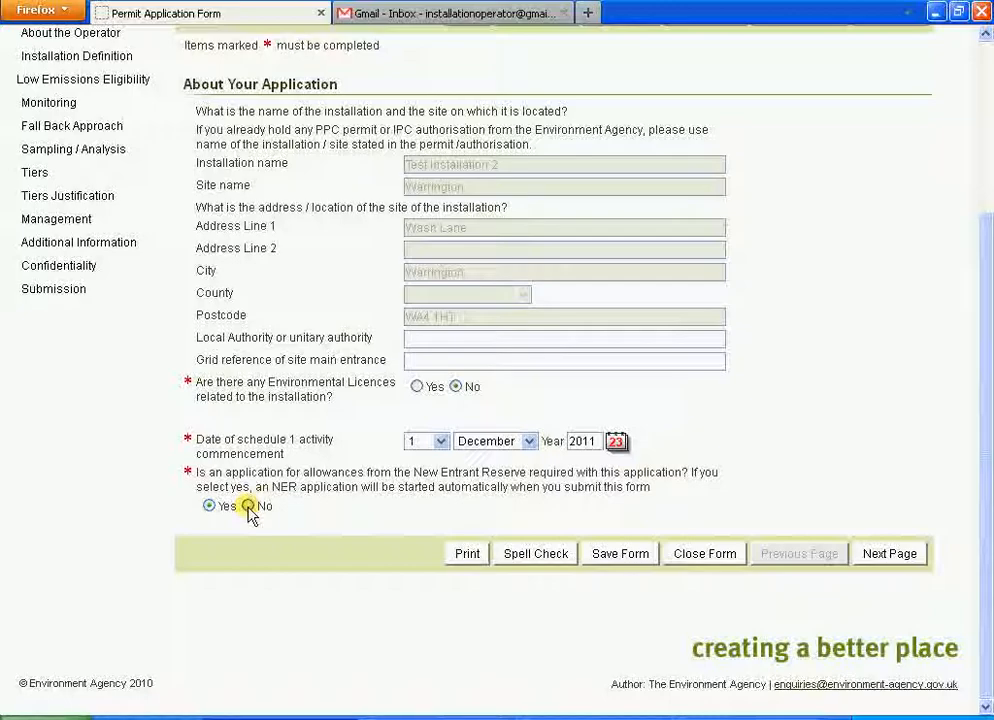
Step: Answer No to the New Entrant Reserve allowances application and continue to the About the Operator section
left_click(248, 506)
left_click(889, 554)
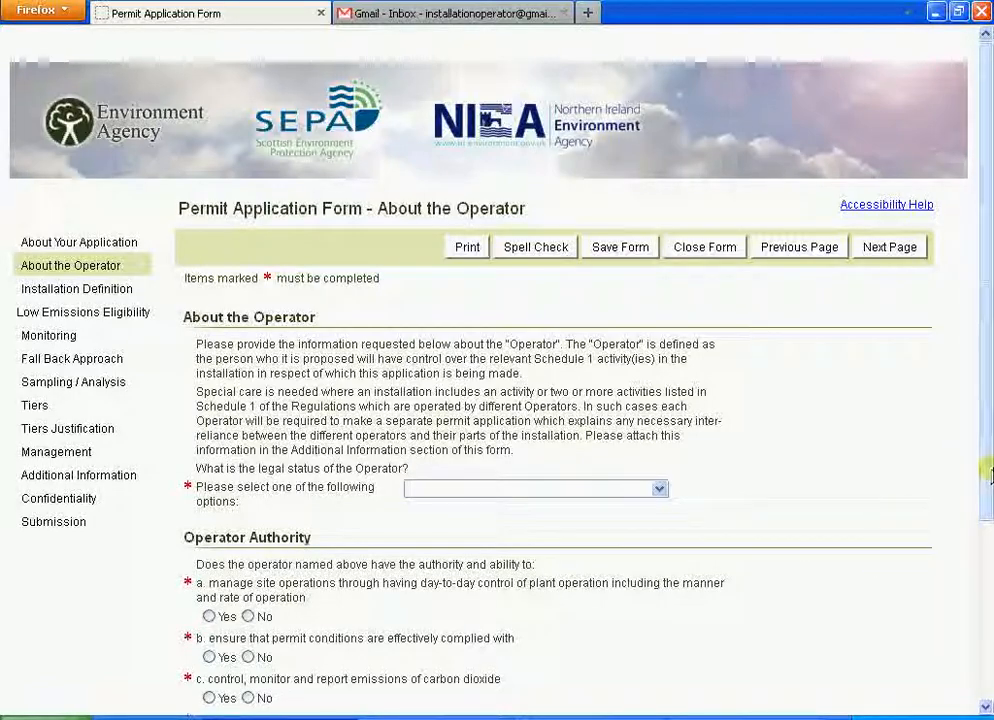
Step: Set the operator's legal status to Company / Corporate Body and answer No to a differing trading name
left_click(660, 490)
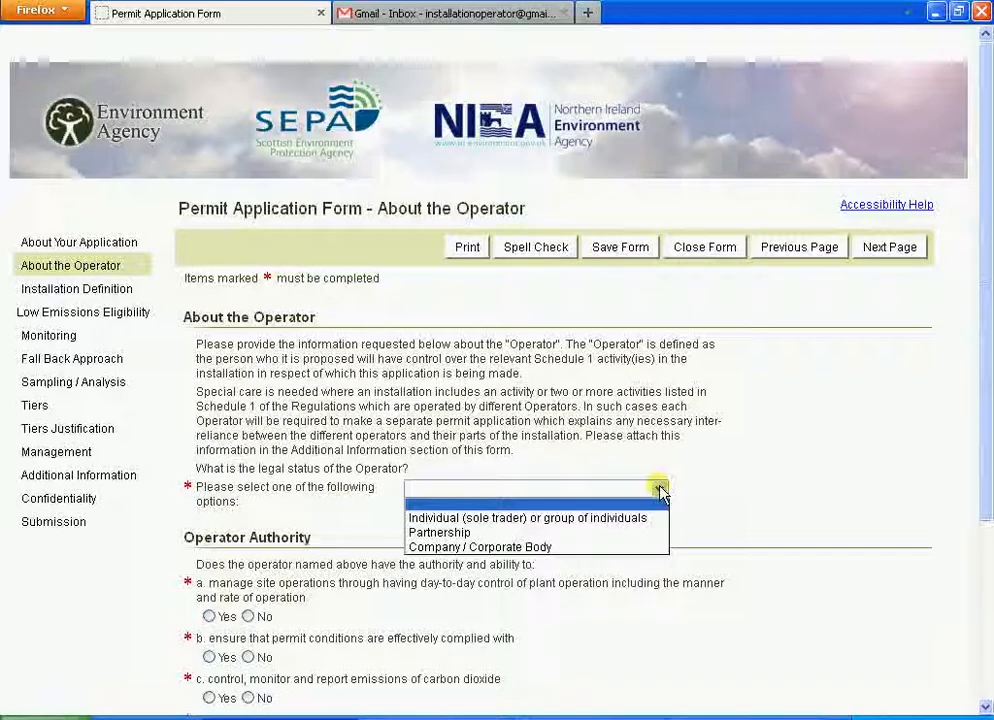
left_click(615, 548)
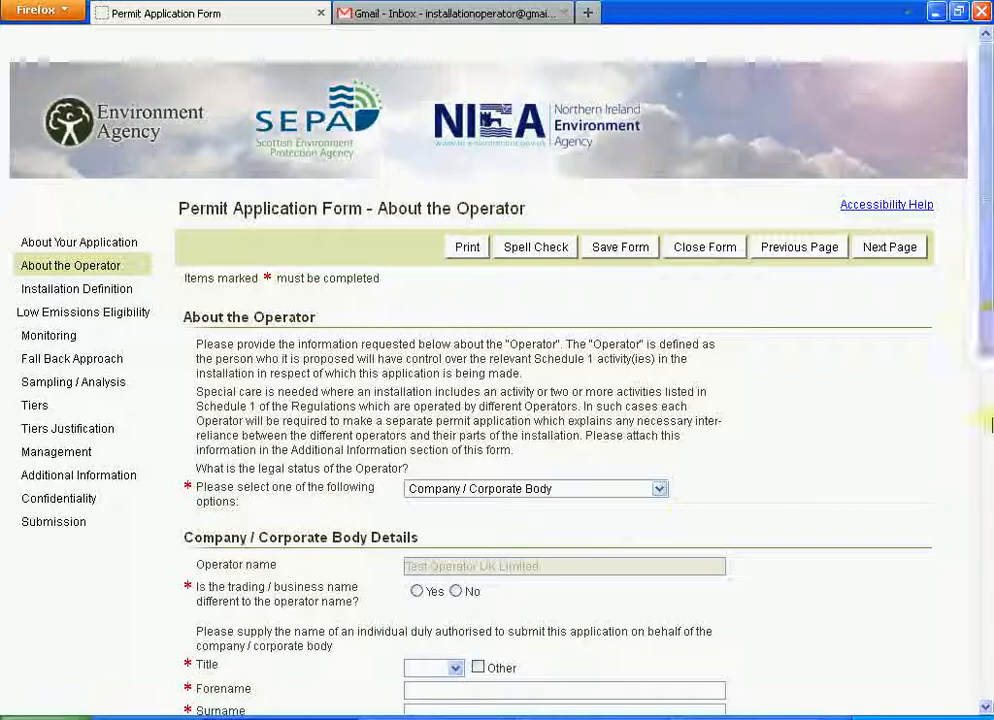
scroll(990, 425, "down", 5)
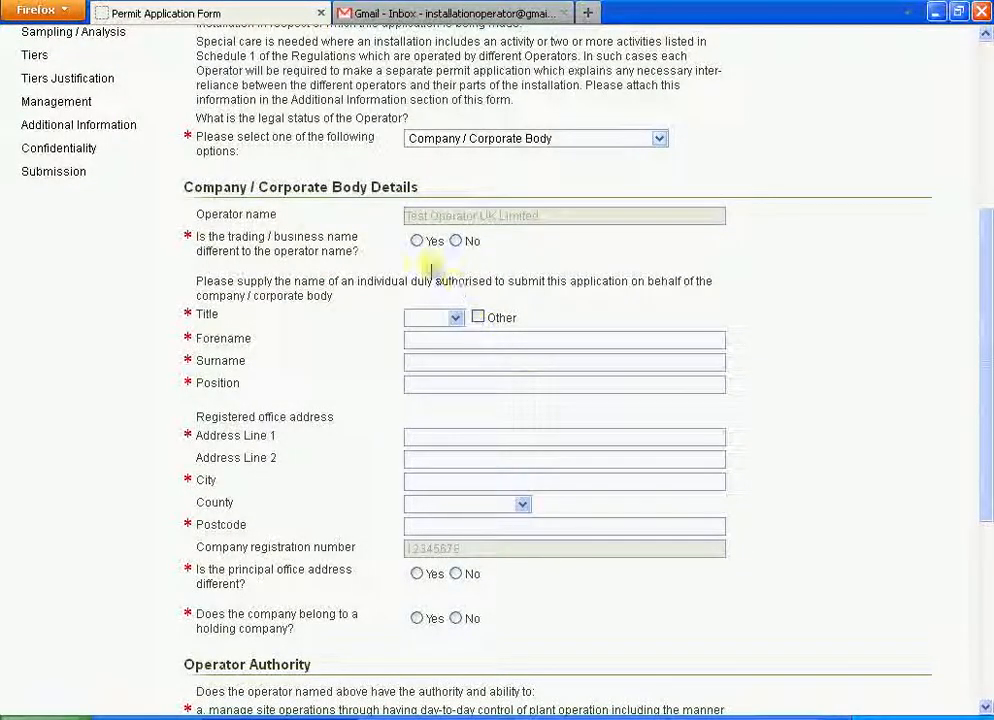
left_click(456, 241)
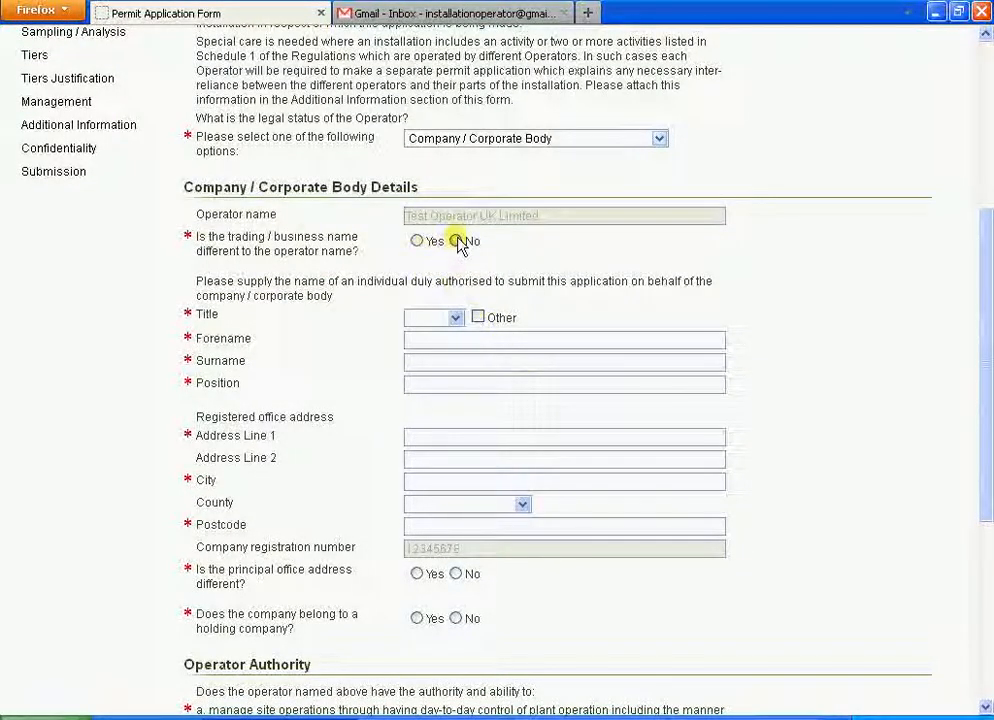
Step: Enter the authorised individual's title Mr, forename and surname, with the position Managing Director
left_click(455, 318)
left_click(442, 346)
left_click(445, 341)
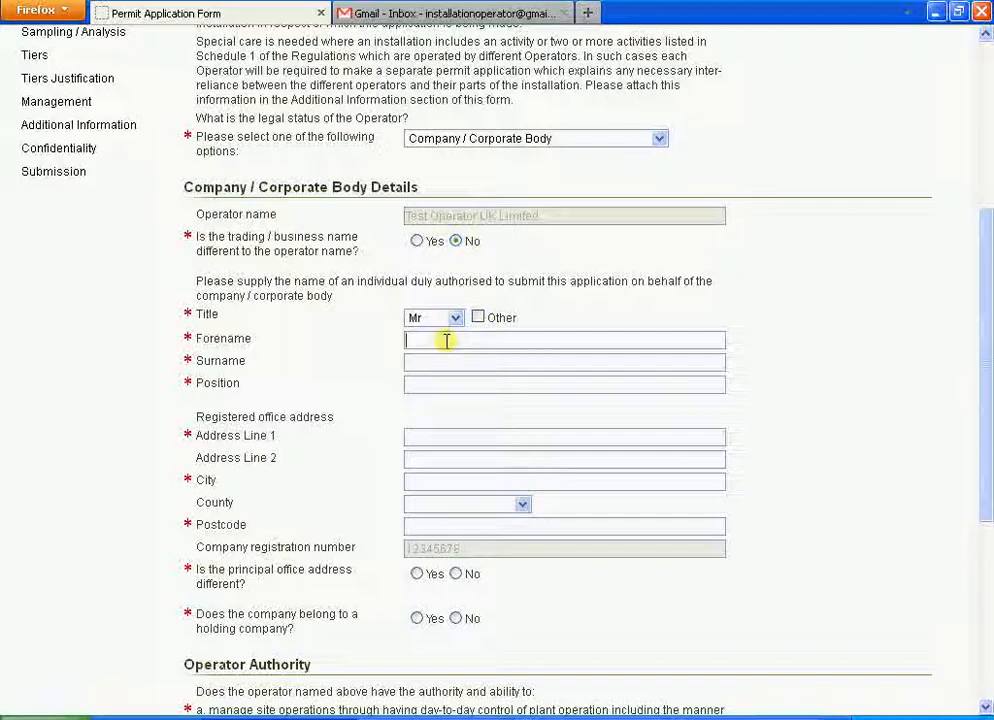
type("Fred")
key("Tab")
type("SM")
key("BackSpace")
type("mith")
key("Tab")
type("Managing Di")
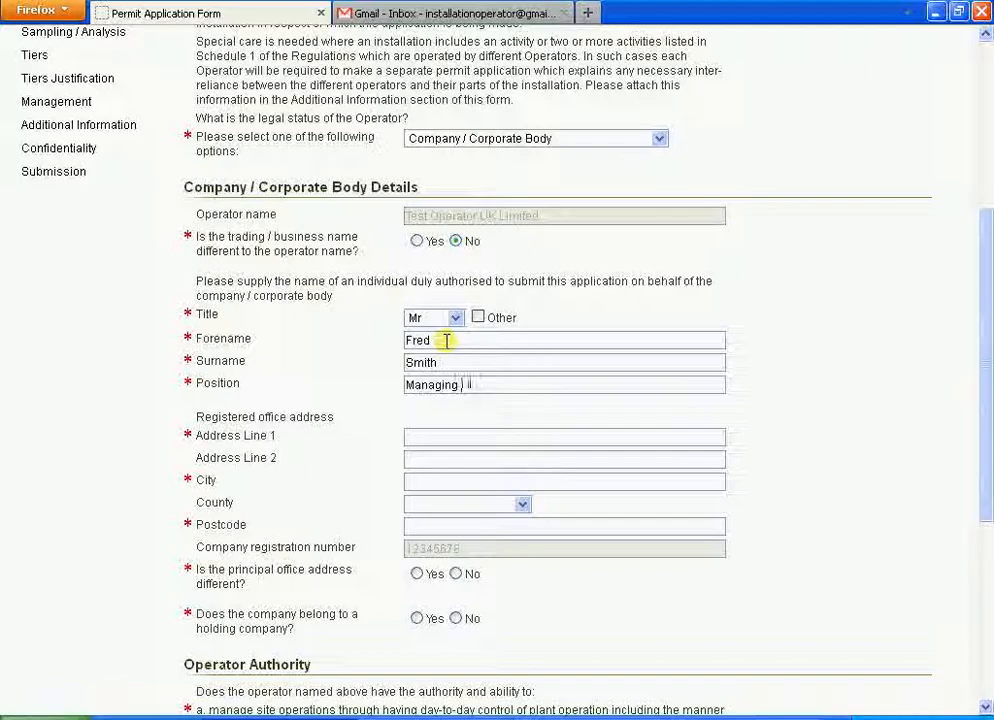
type("rector")
key("Tab")
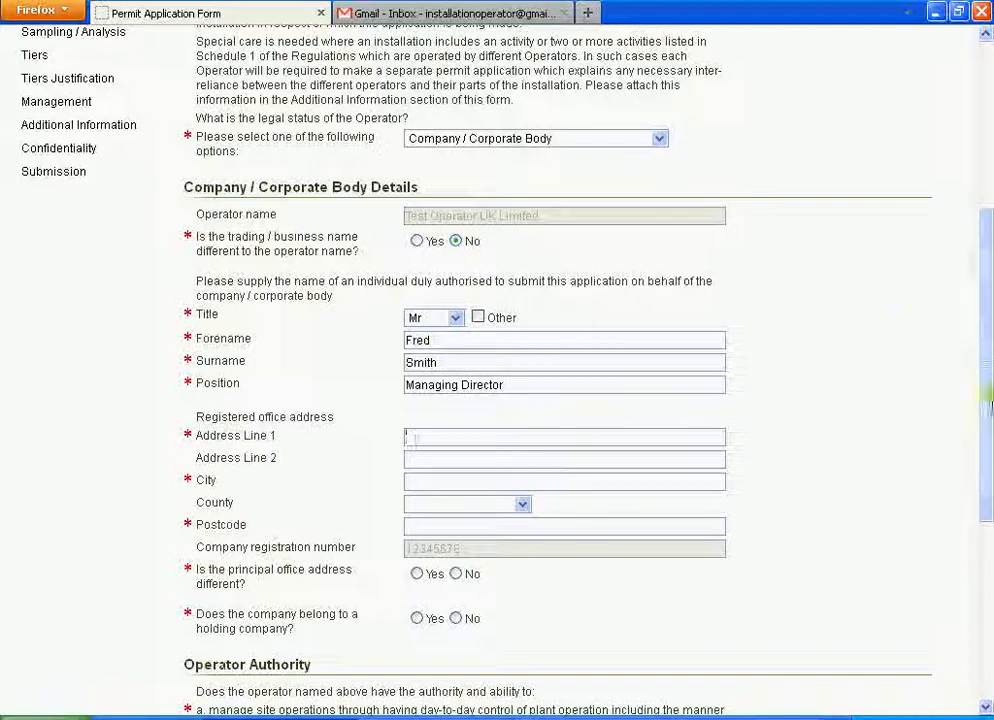
Step: Fill in the registered office address and postcode, and answer No to a different principal office address and to a holding company
left_click_drag(987, 402, 987, 460)
type("Wash Lane")
key("Tab")
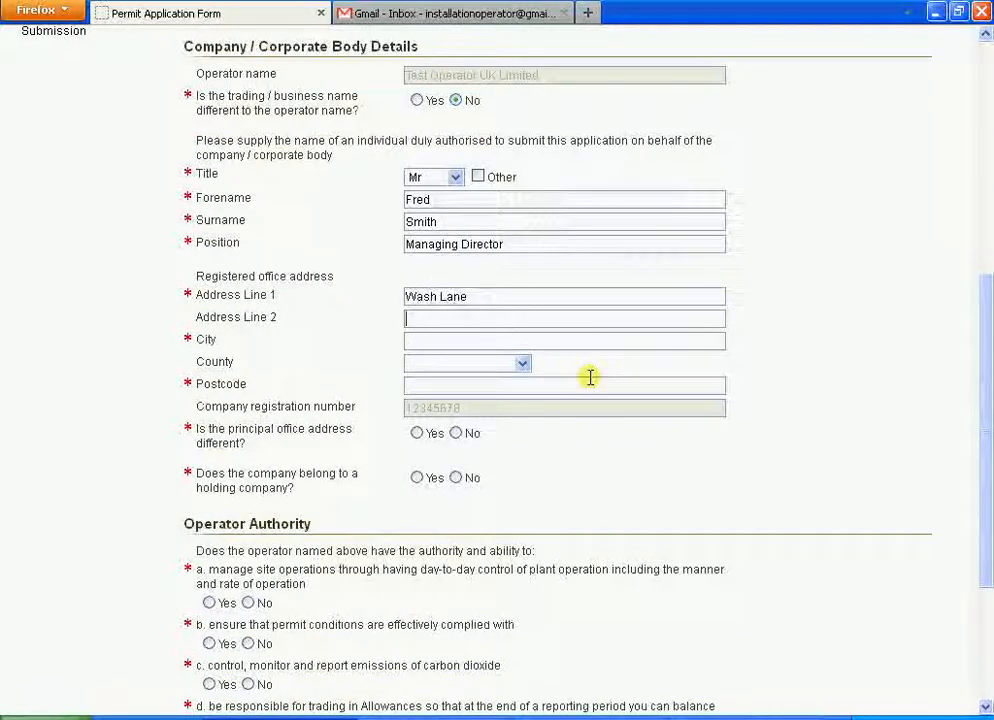
type("Warrington")
key("Tab")
key("Tab")
type("WA4 1HT")
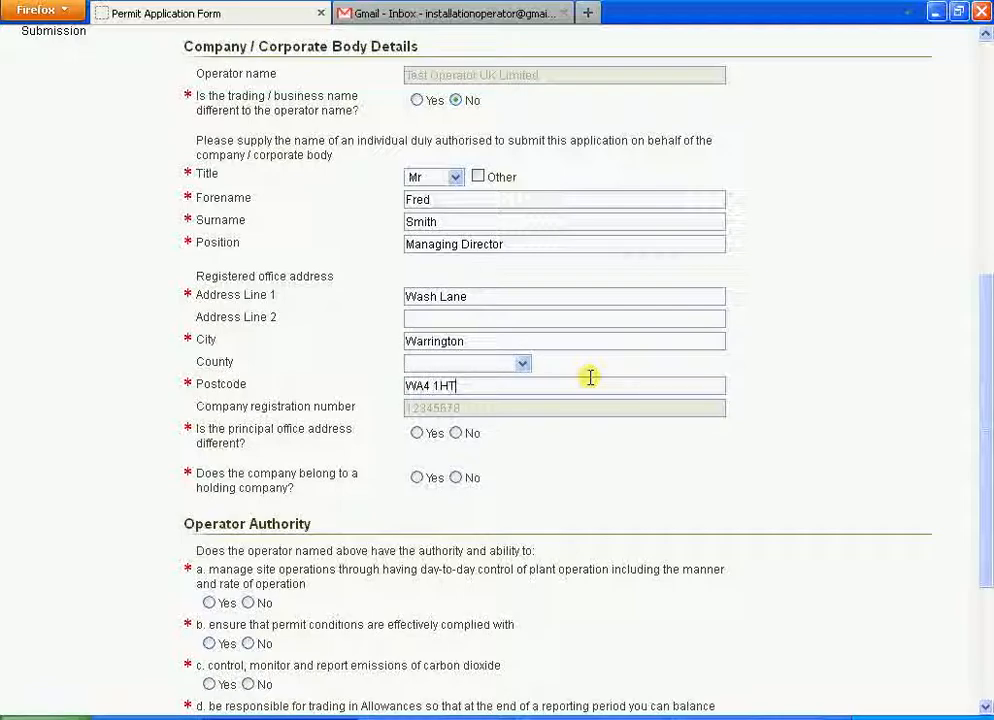
left_click(457, 433)
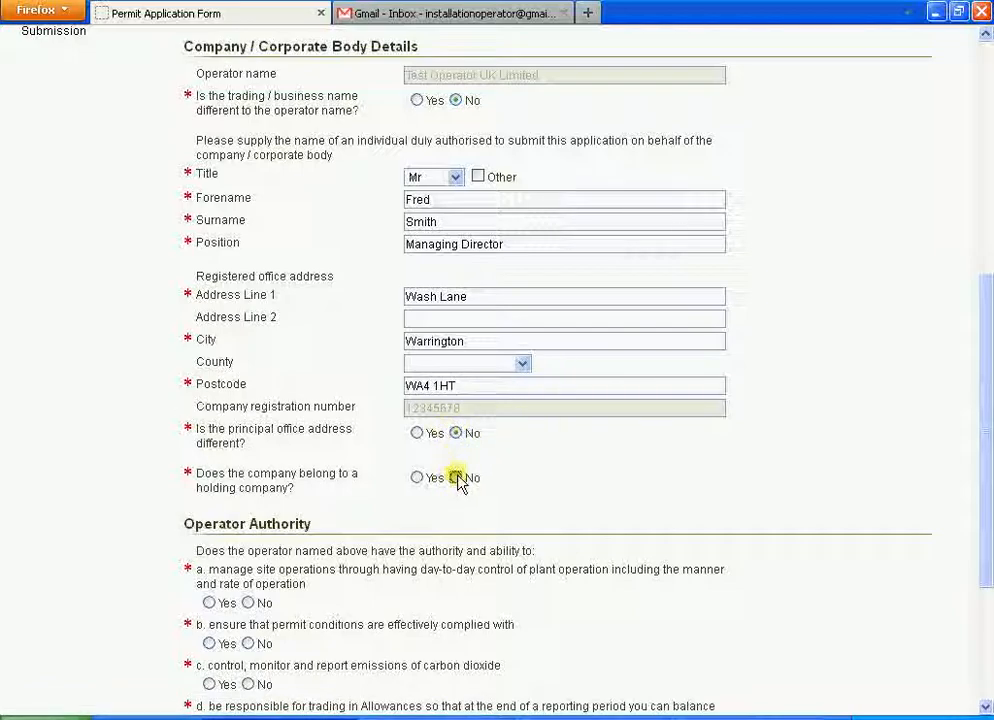
left_click(457, 478)
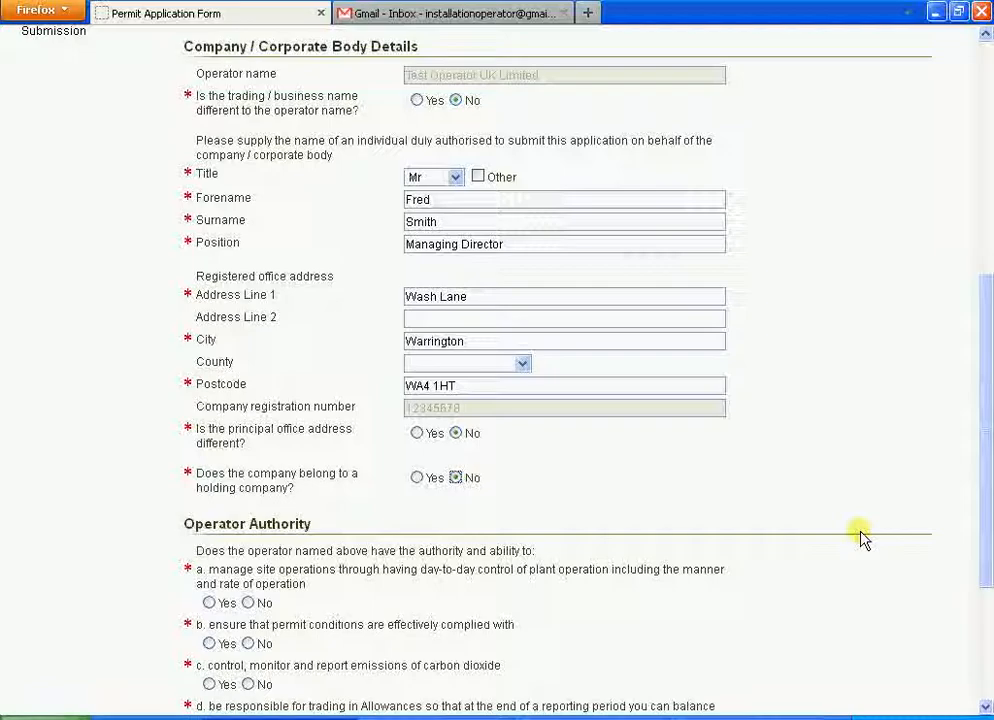
Step: Answer Yes to all four Operator Authority questions and continue to the Installation Definition section
scroll(862, 537, "down", 5)
left_click(209, 369)
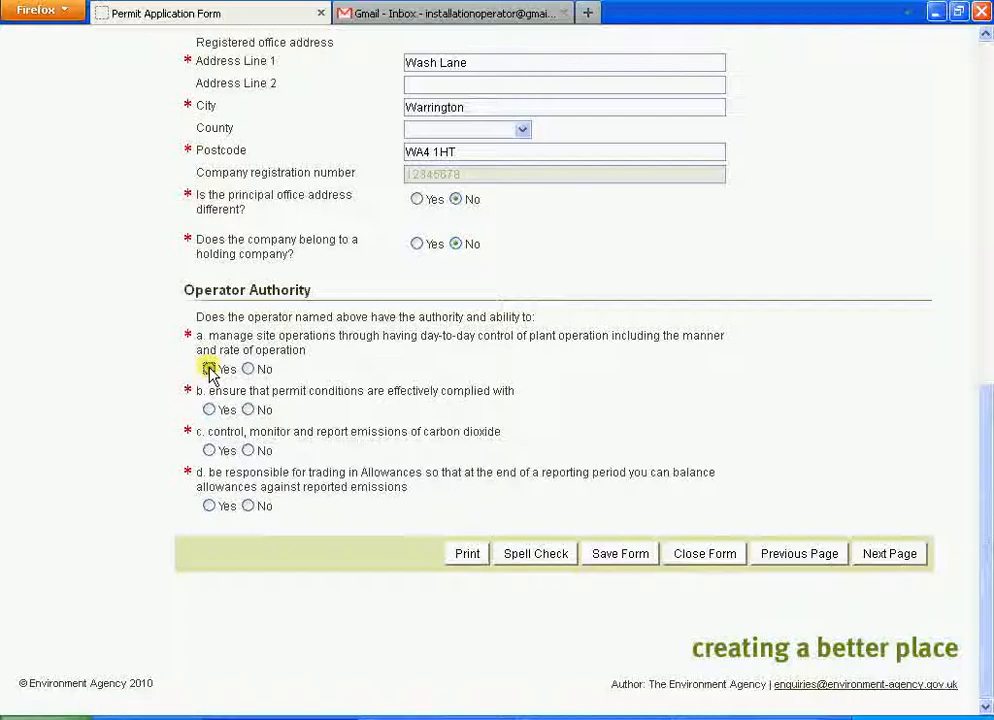
left_click_drag(212, 391, 210, 409)
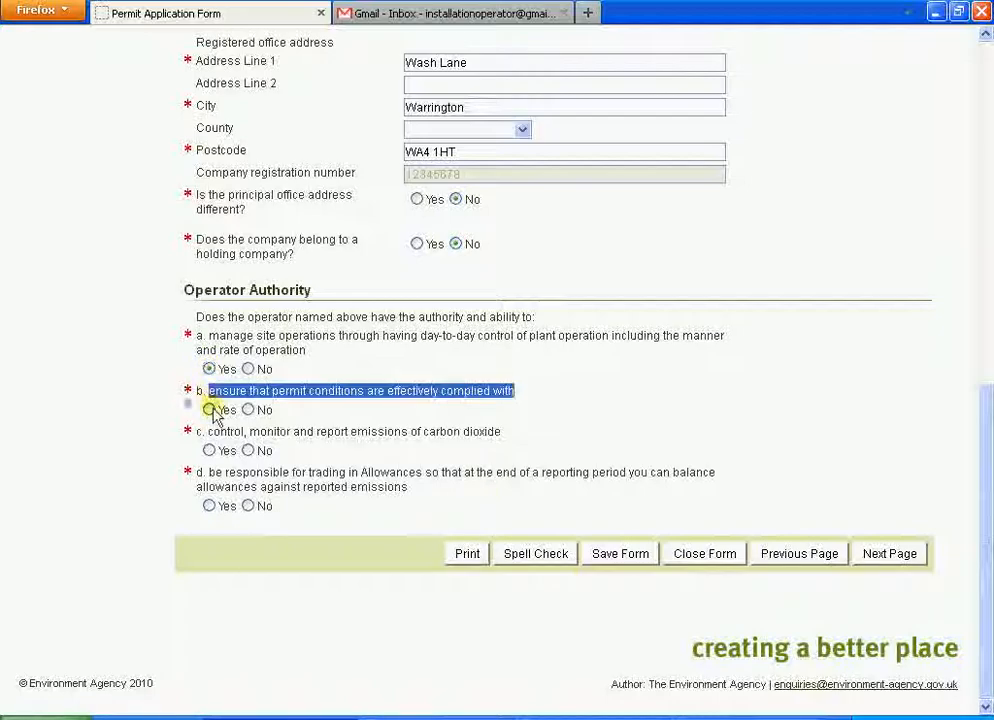
left_click(209, 450)
left_click(208, 505)
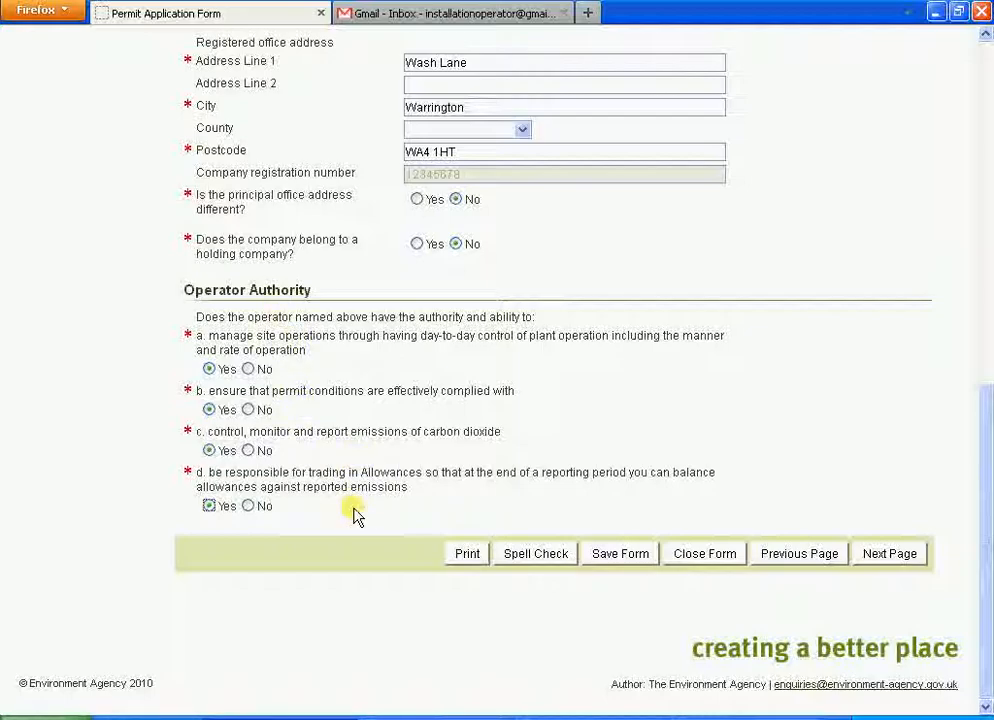
left_click(878, 556)
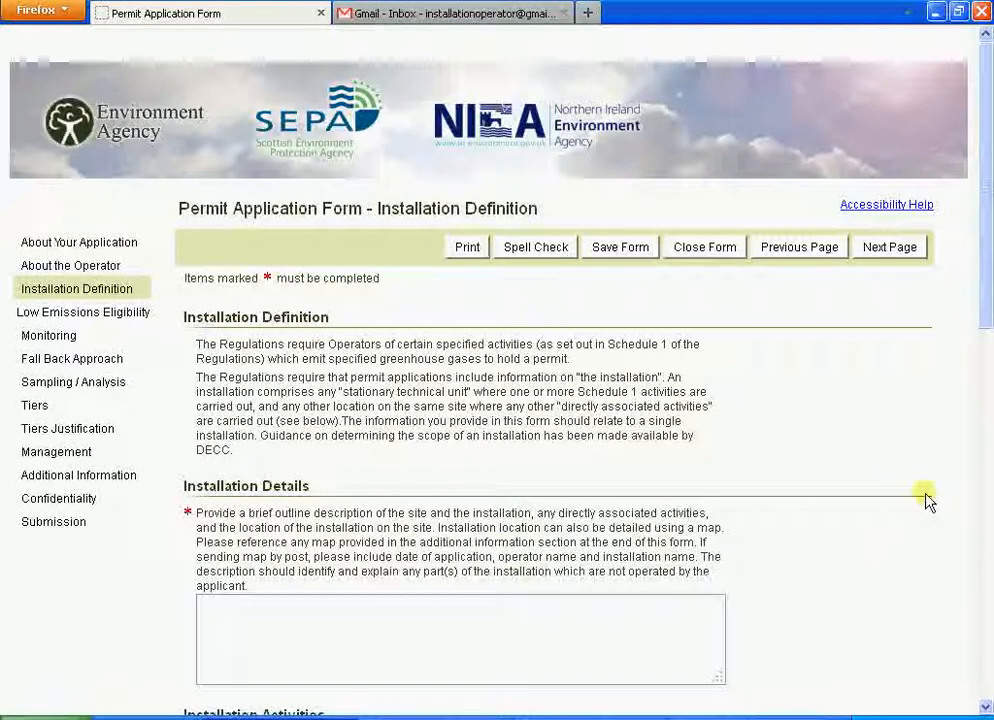
Step: Enter "Combustion activities" as the outline description of the site and installation
left_click_drag(987, 206, 988, 382)
left_click(461, 522)
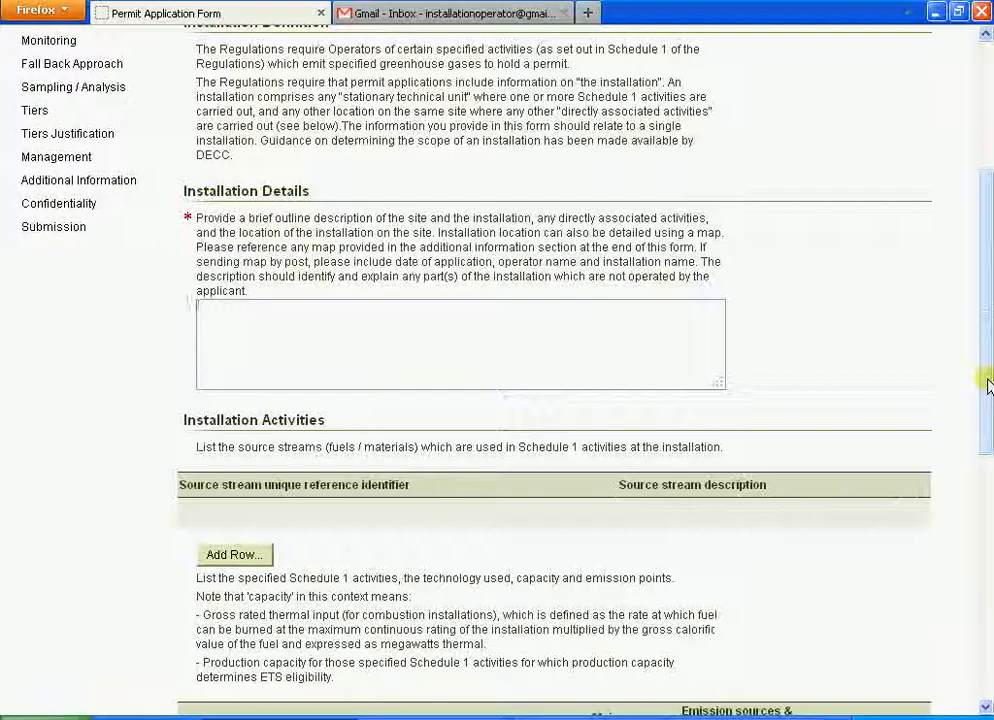
type("C:\\mbustion activities")
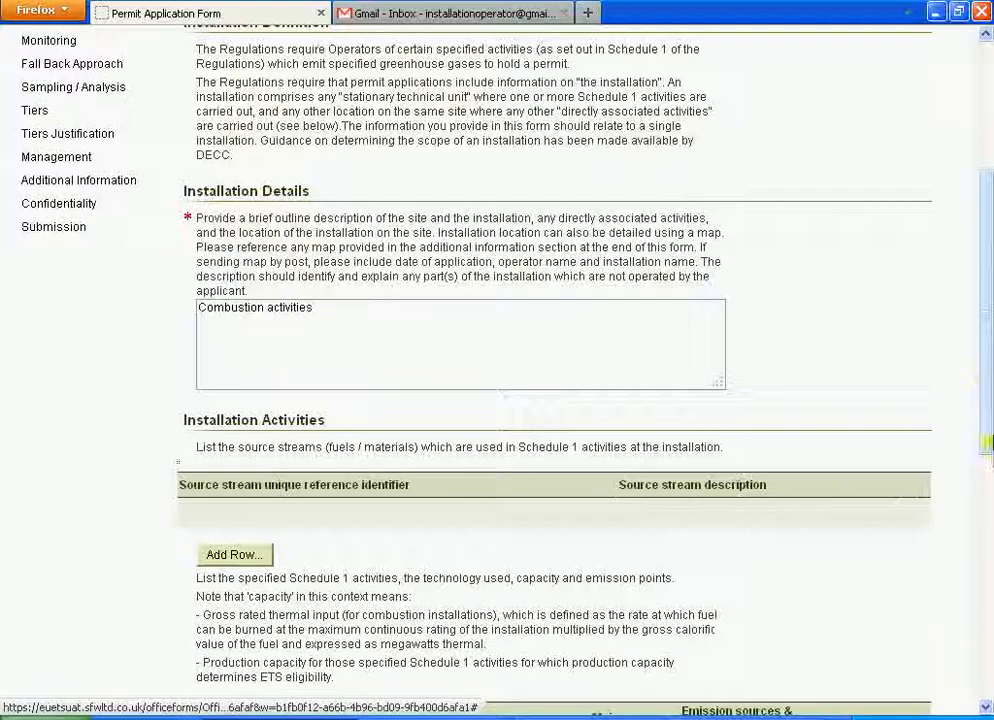
Step: Add a source stream with identifier F1 and description Natural Gas to the Installation Activities
scroll(437, 337, "down", 3)
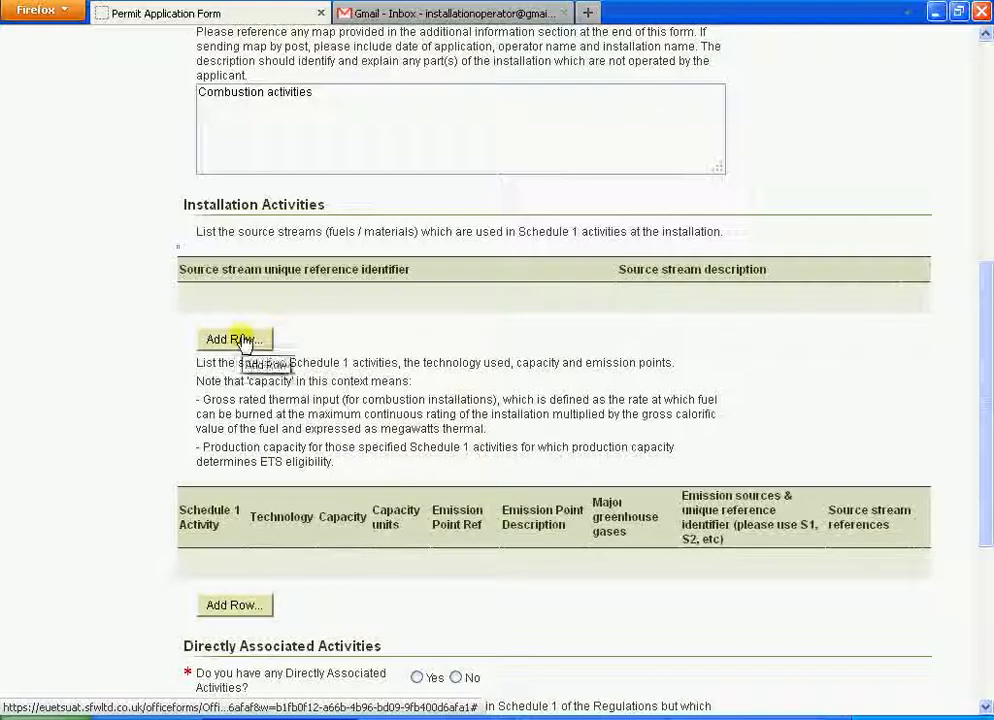
left_click(251, 342)
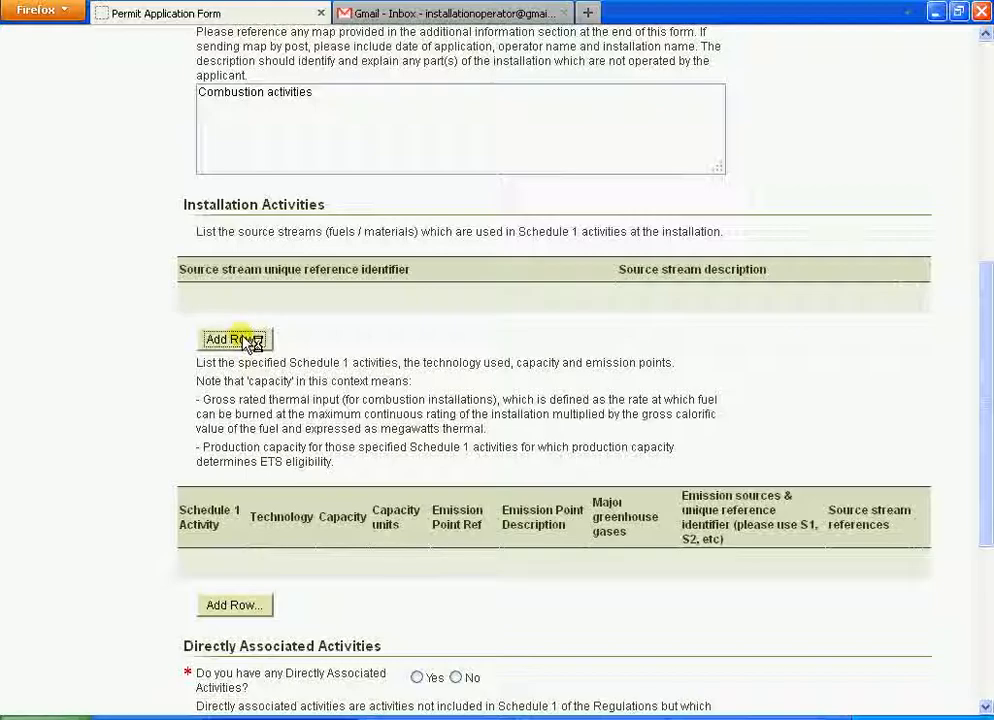
left_click(248, 341)
left_click(340, 330)
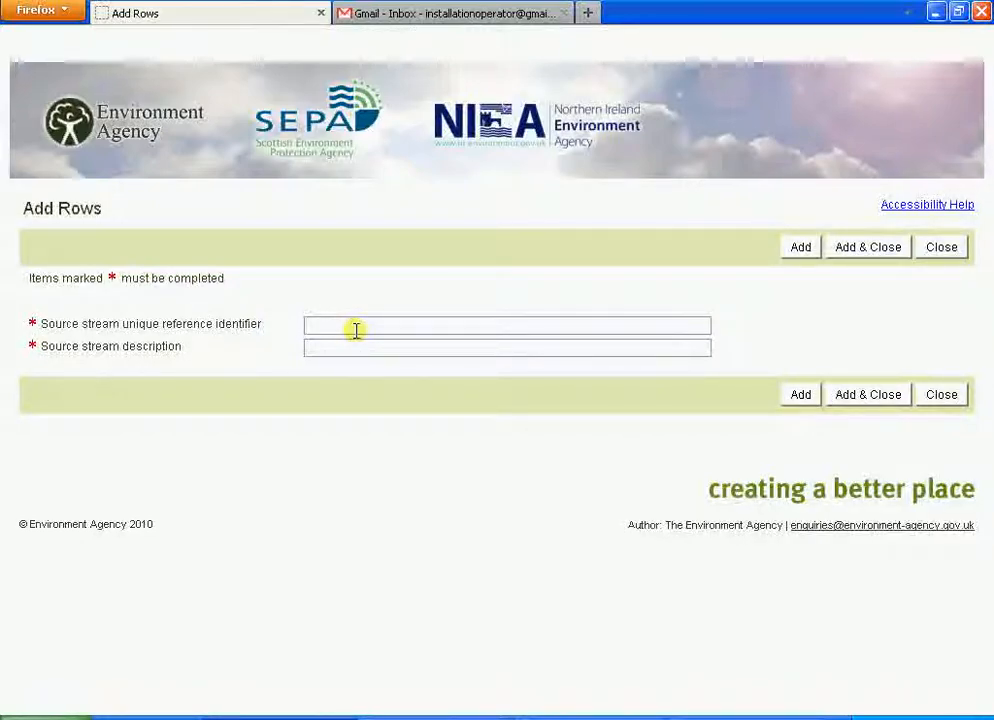
type("F1")
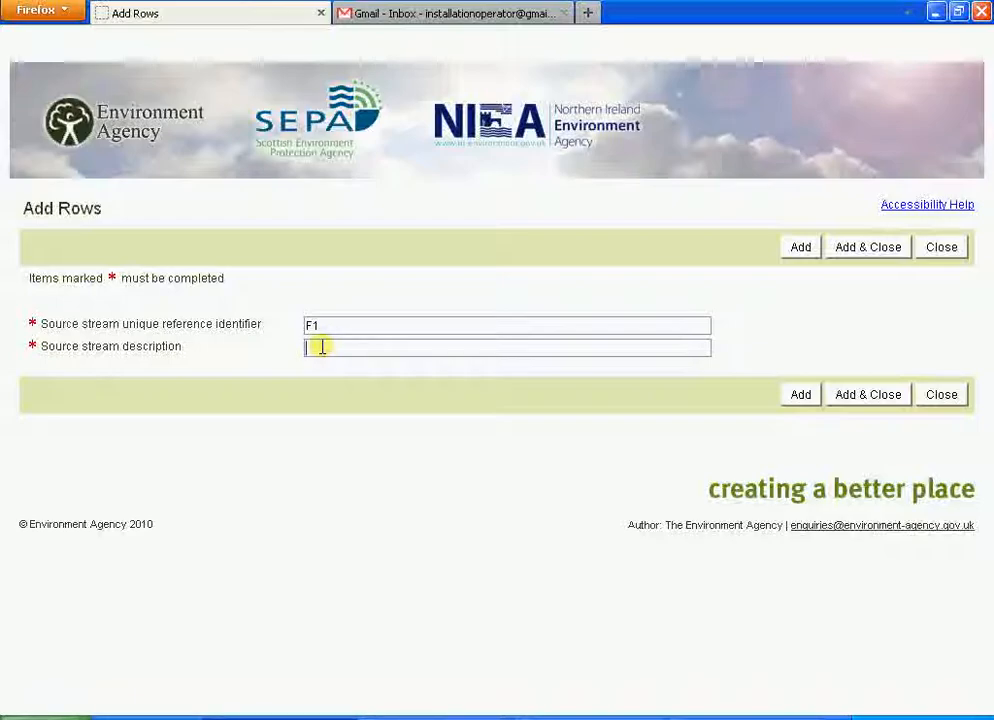
type("tural Gas")
key("Tab")
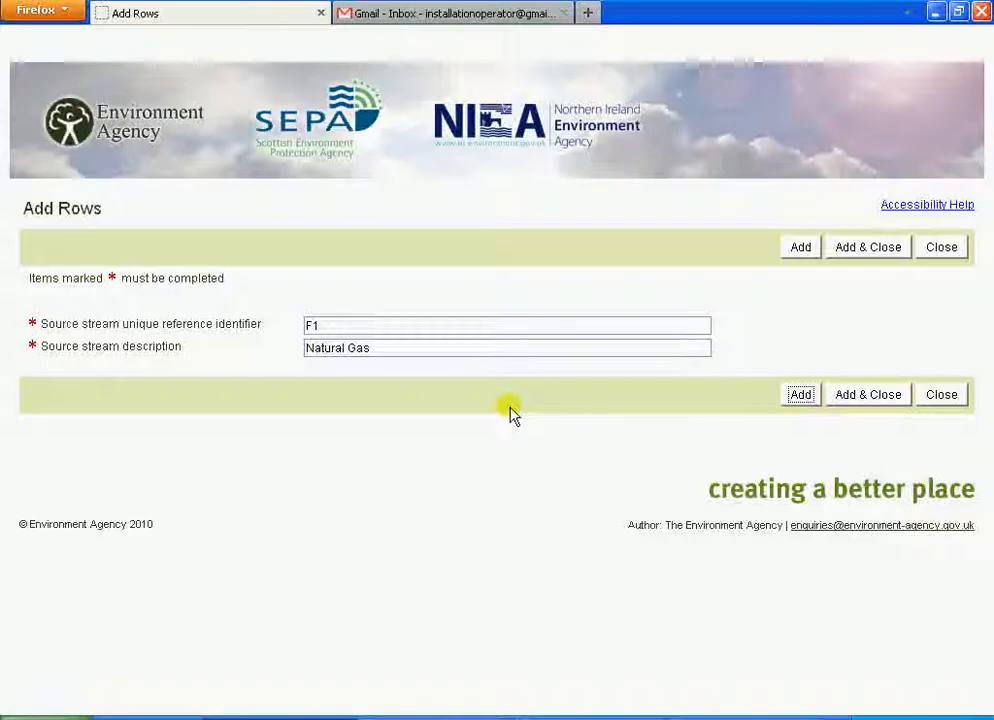
left_click(799, 398)
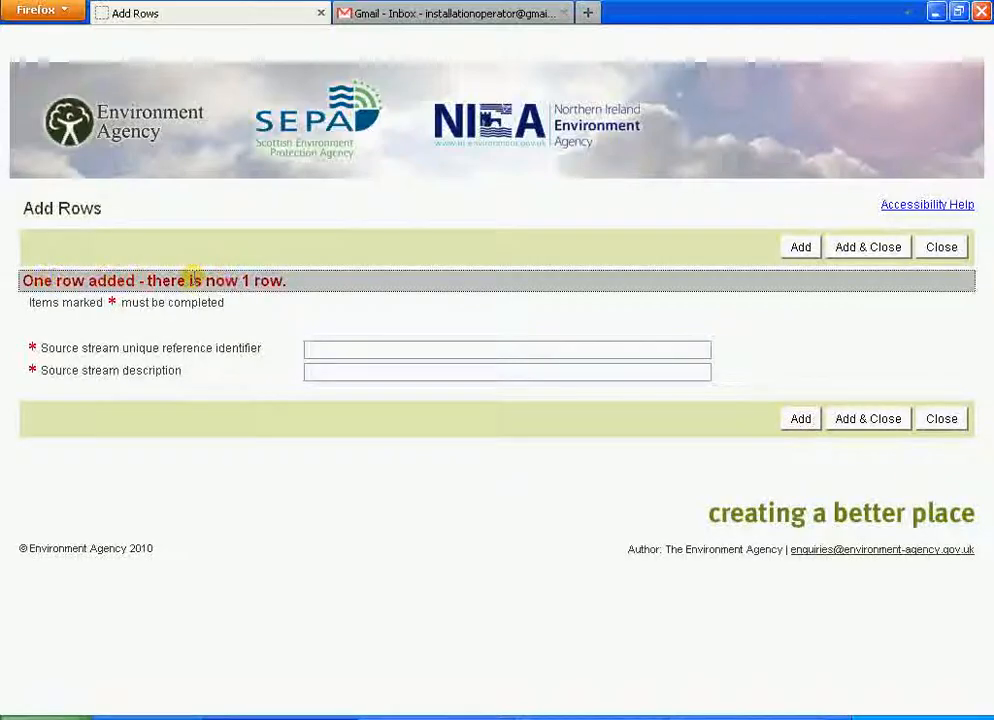
Step: Try to add a second source stream with identifier F1 and description Gas Oil
left_click(352, 345)
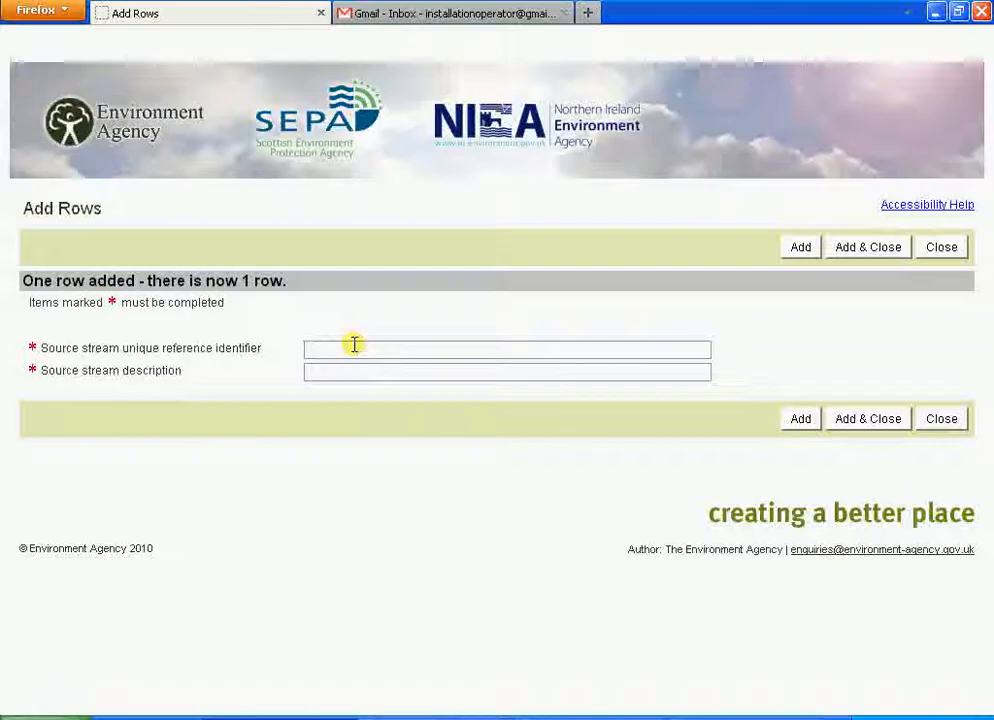
type("FO")
key("BackSpace")
key("Tab")
type("Gas Oil")
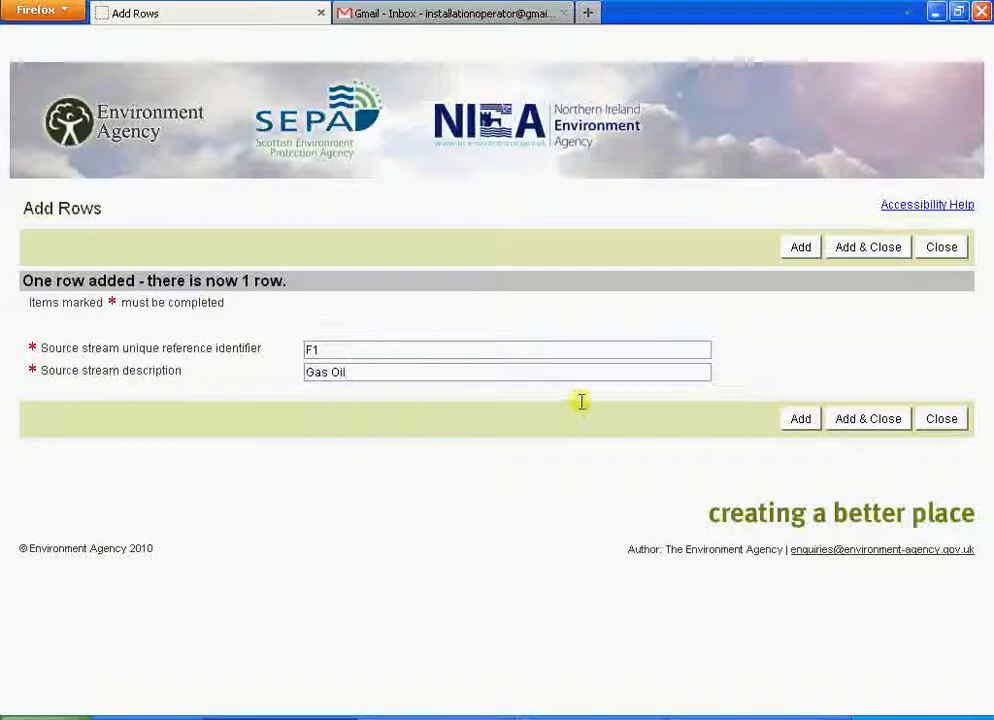
left_click(801, 419)
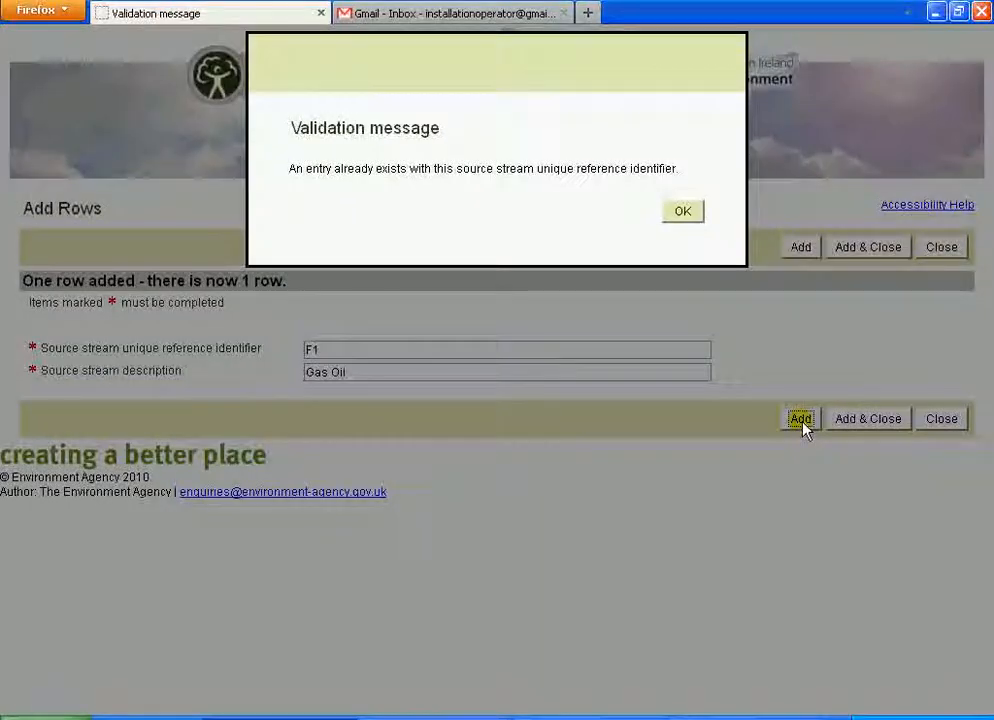
Step: Change the Gas Oil source stream's identifier to F2, add it, and return to the Installation Activities list
left_click(697, 215)
left_click(388, 330)
key("BackSpace")
type("2")
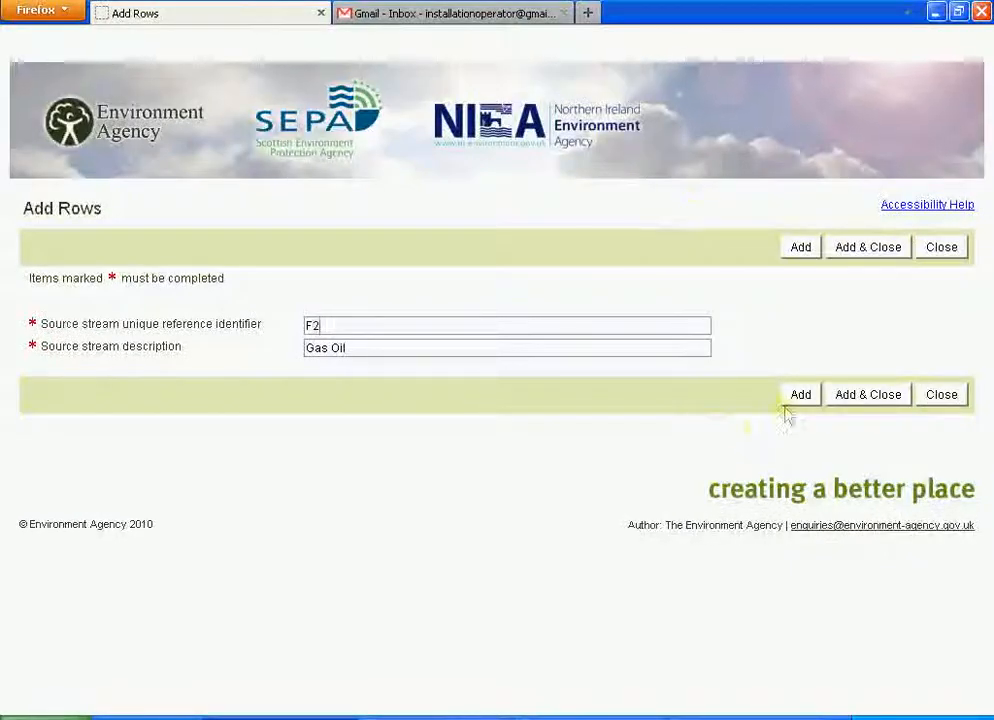
left_click(860, 396)
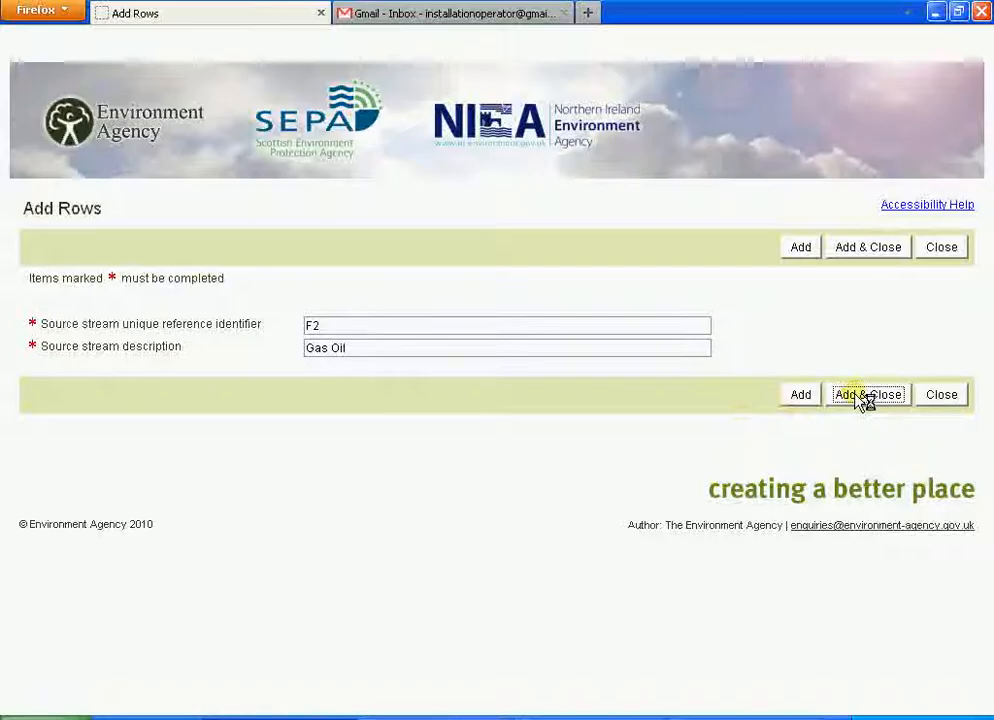
scroll(560, 400, "down", 10)
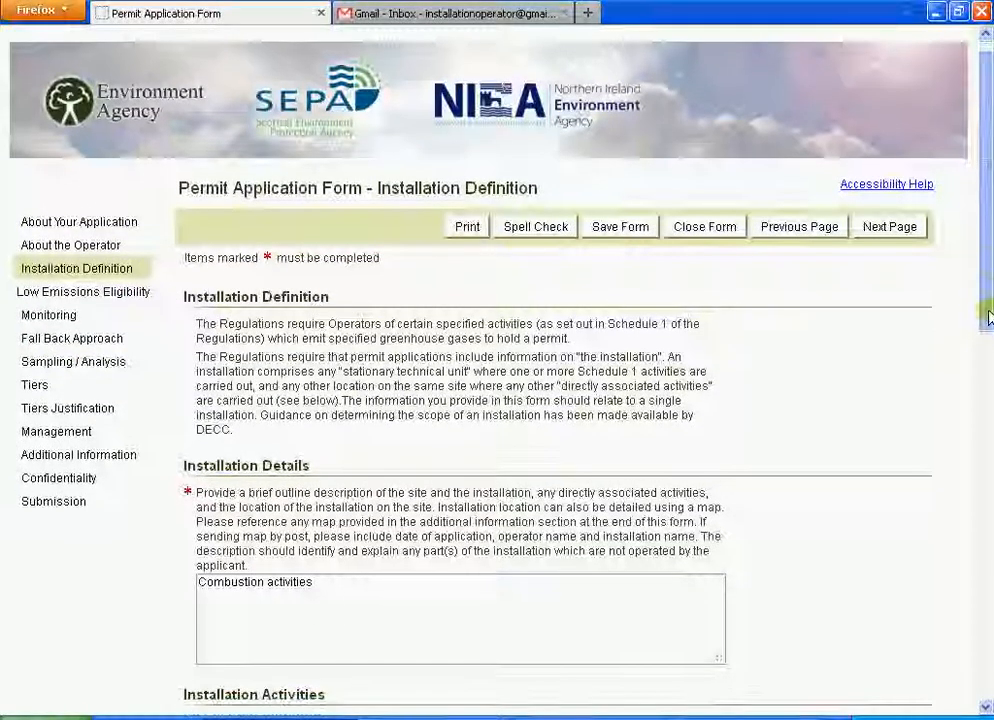
scroll(587, 379, "down", 2)
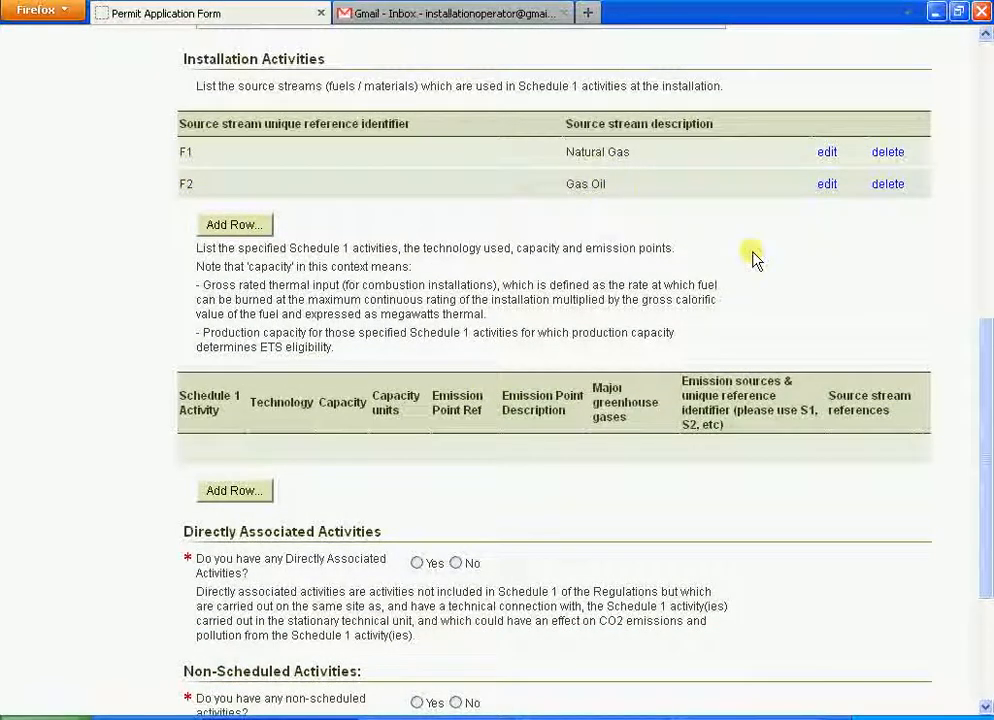
Step: Start a new row in the Schedule 1 activities table and set its Schedule 1 Activity to 1.1 Combustion
left_click_drag(988, 366, 985, 402)
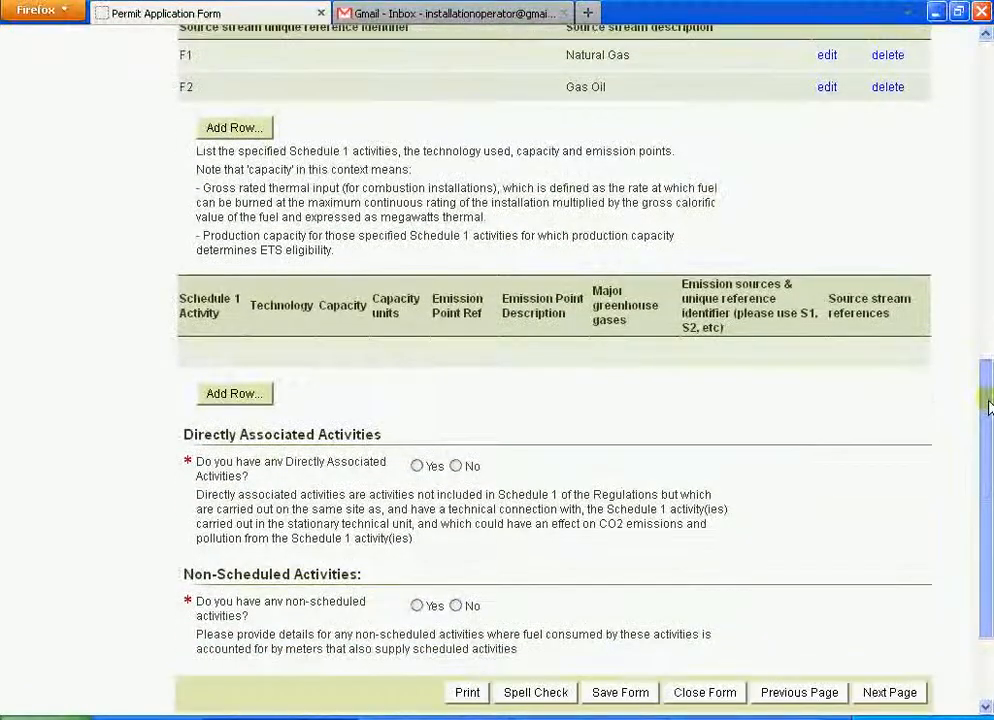
left_click(261, 395)
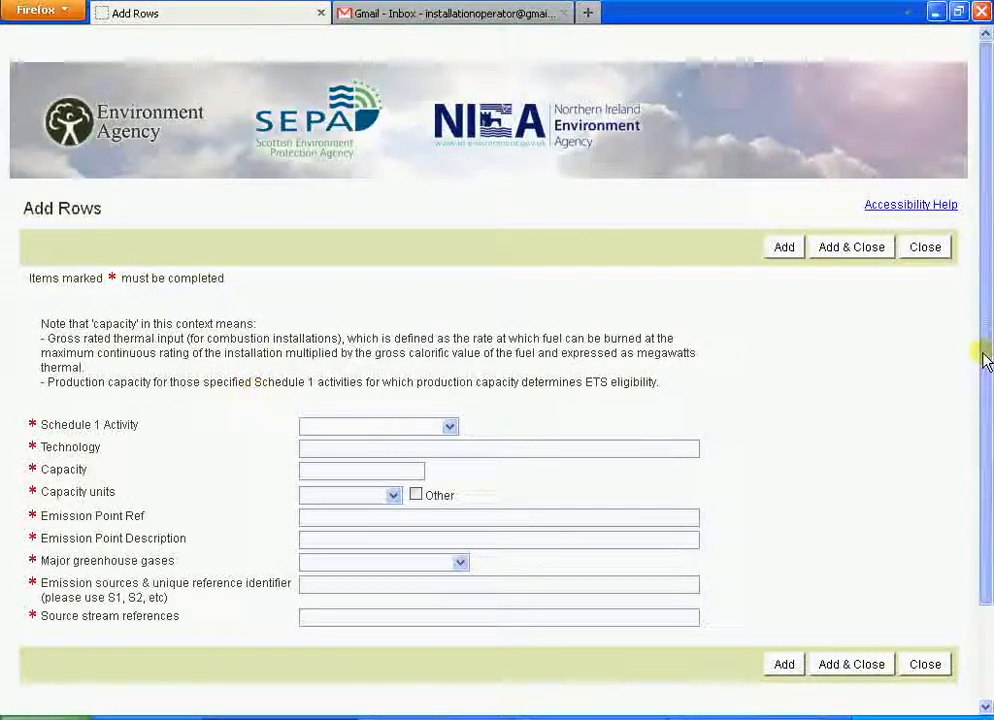
left_click_drag(985, 360, 985, 461)
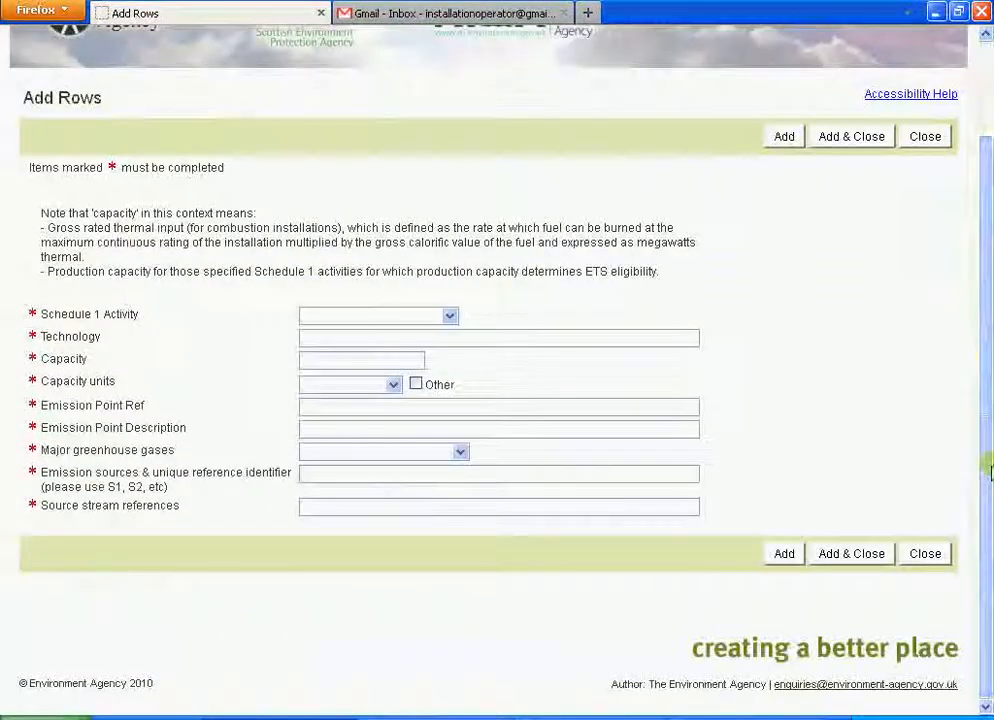
left_click(449, 316)
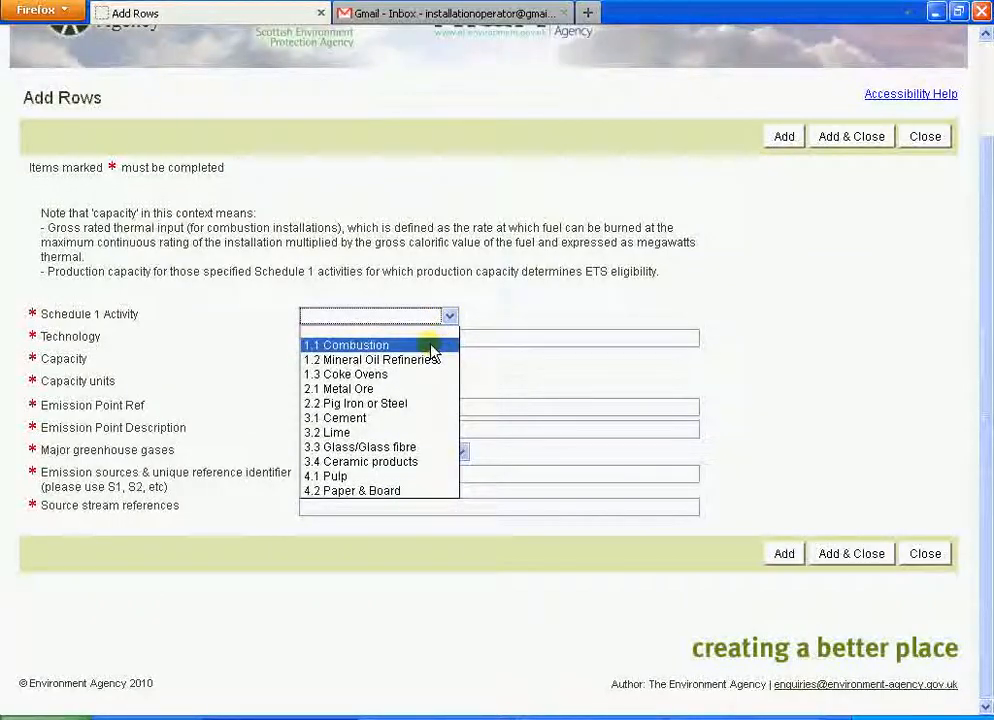
left_click(430, 346)
Step: Enter Boiler as the activity's technology and set its capacity to 20 with MW(th) as the units
left_click(447, 339)
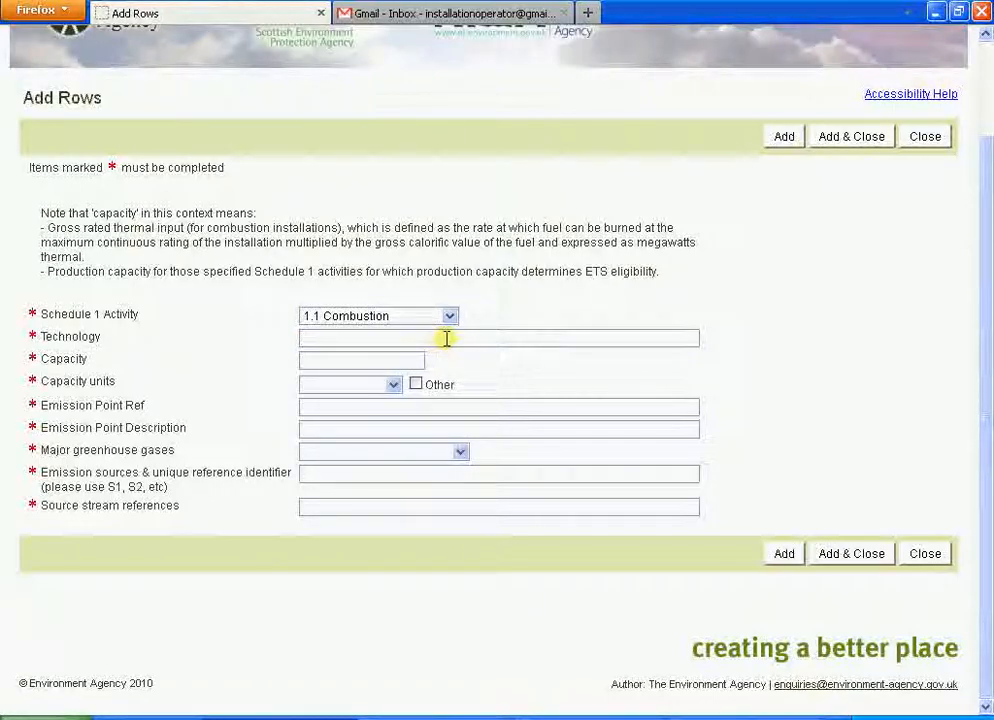
type("Boiler")
key("Tab")
type("20")
key("Tab")
key("Down")
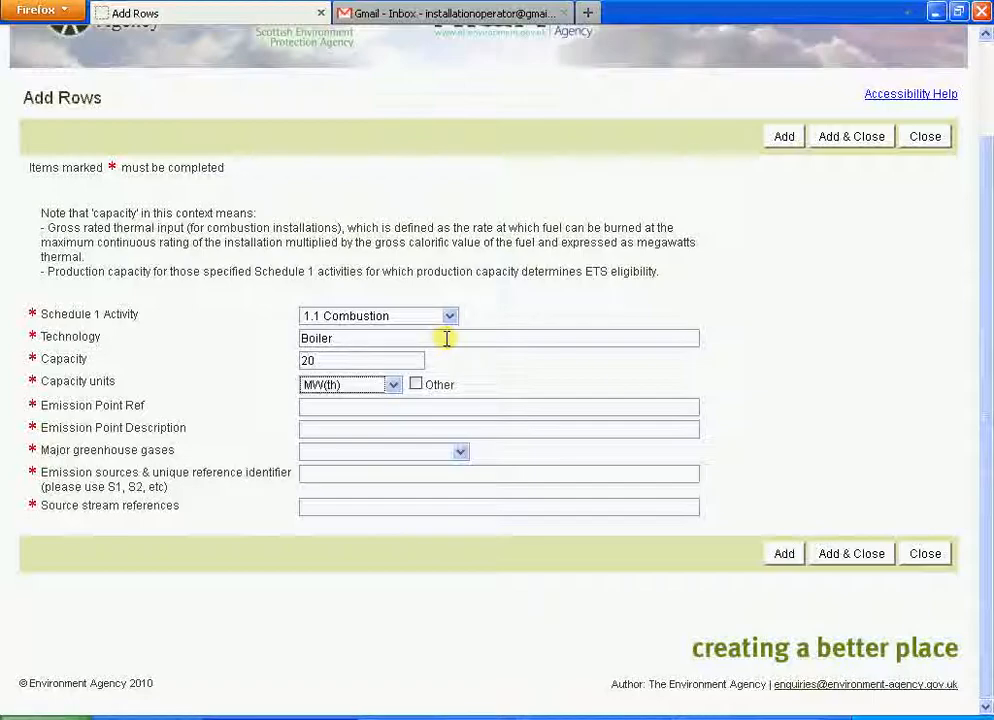
left_click(394, 384)
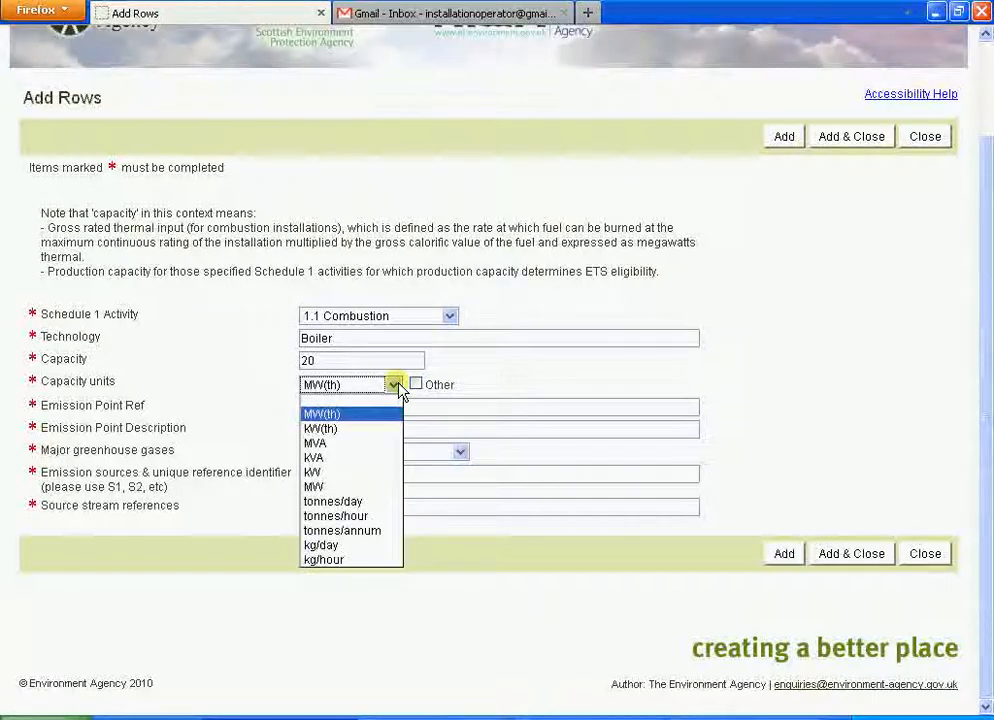
left_click(373, 415)
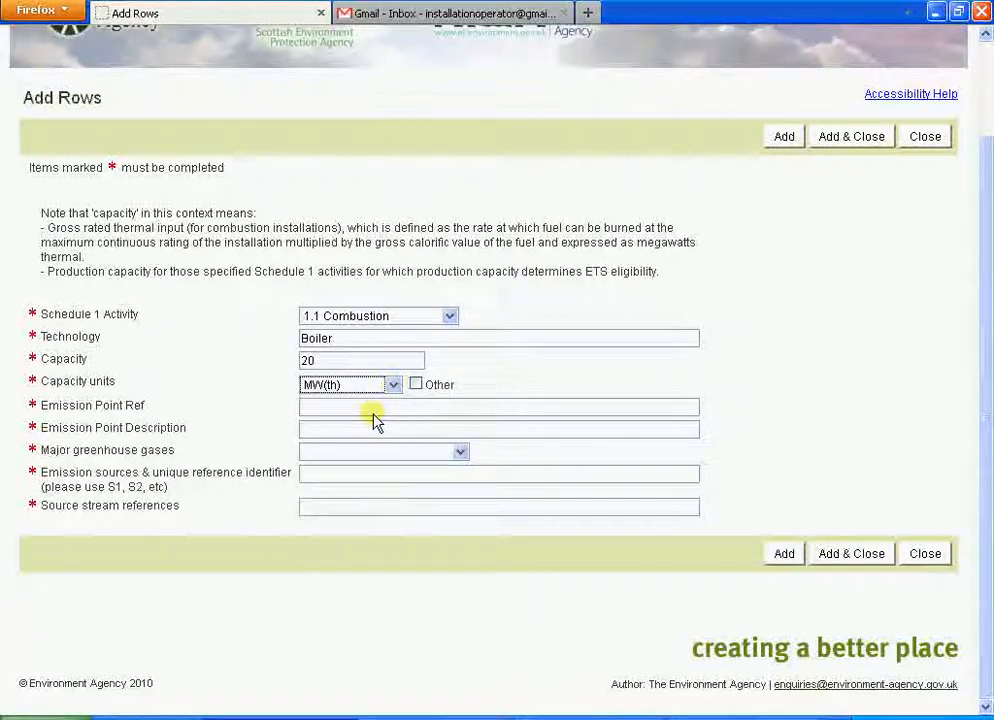
Step: Set the emission point reference to A1, its description to "Main stack" and the major greenhouse gas to Carbon Dioxide [CO2]
left_click(376, 406)
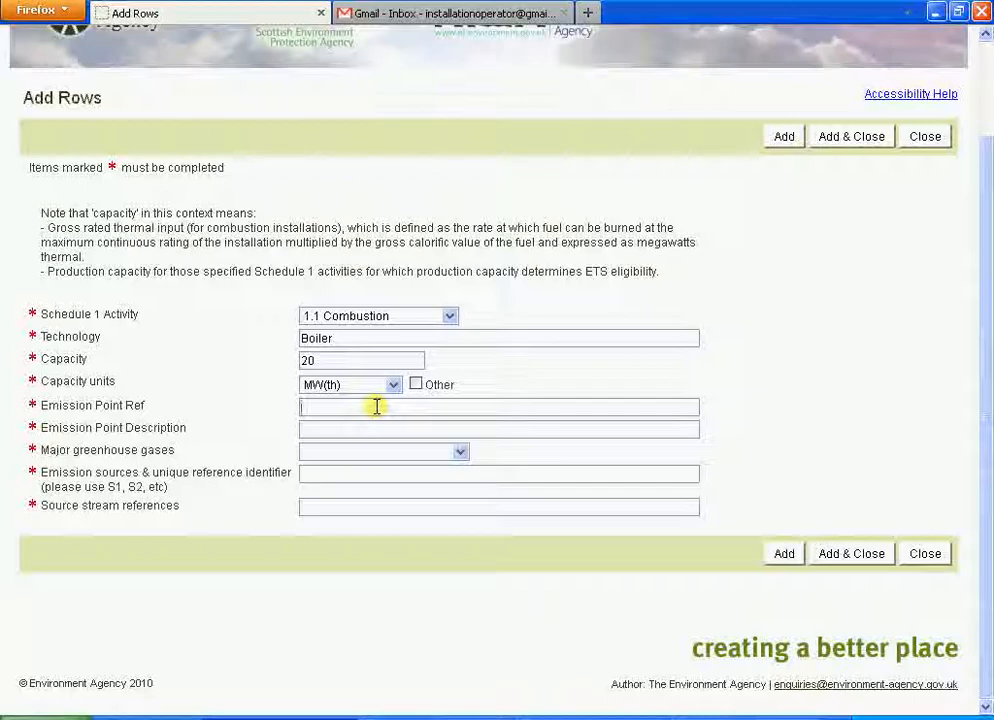
type("A")
type("Main ")
type("stack")
key("Tab")
left_click(464, 455)
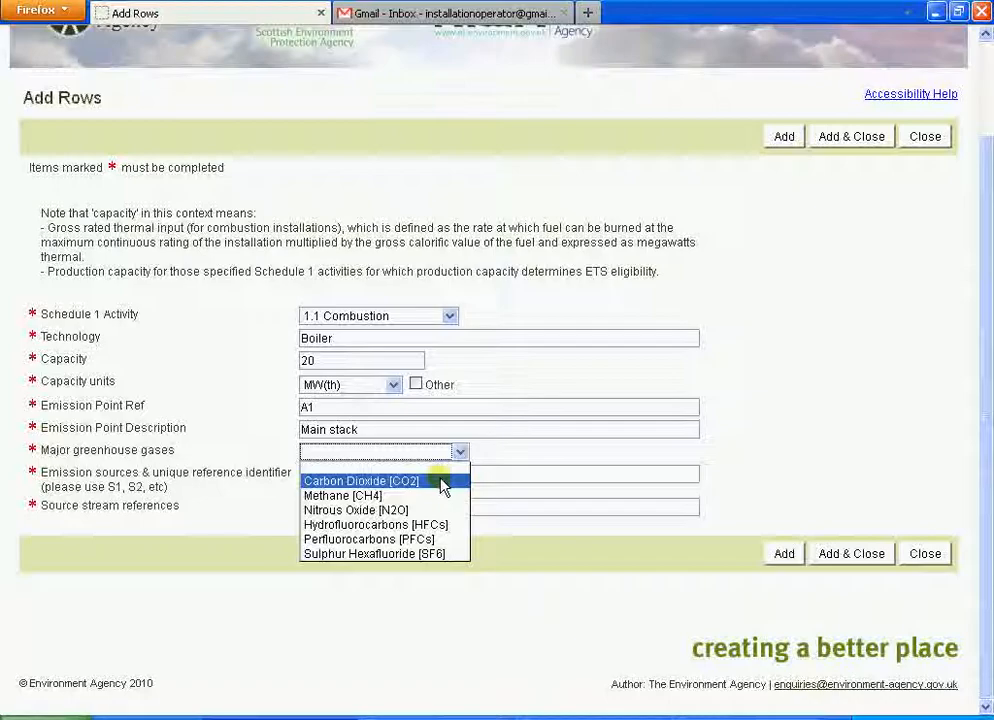
left_click(443, 481)
Step: Enter Boiler (S1) as the emission source and F1, F2 as source stream references, then add the row and return to the form
left_click(439, 477)
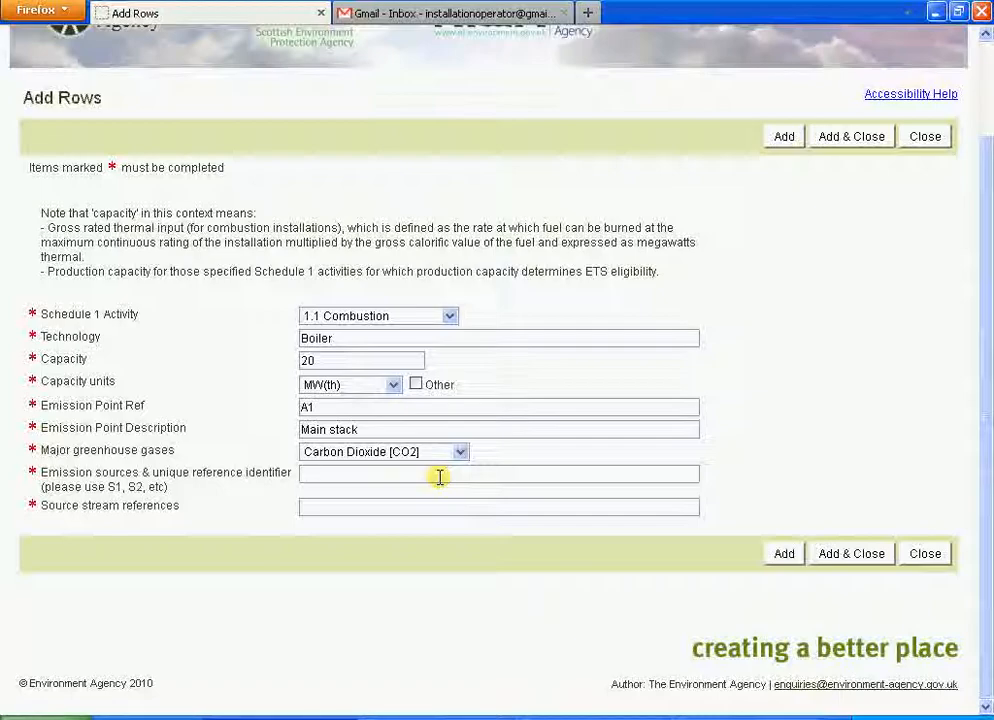
type("Boiler (S1")
left_click(426, 504)
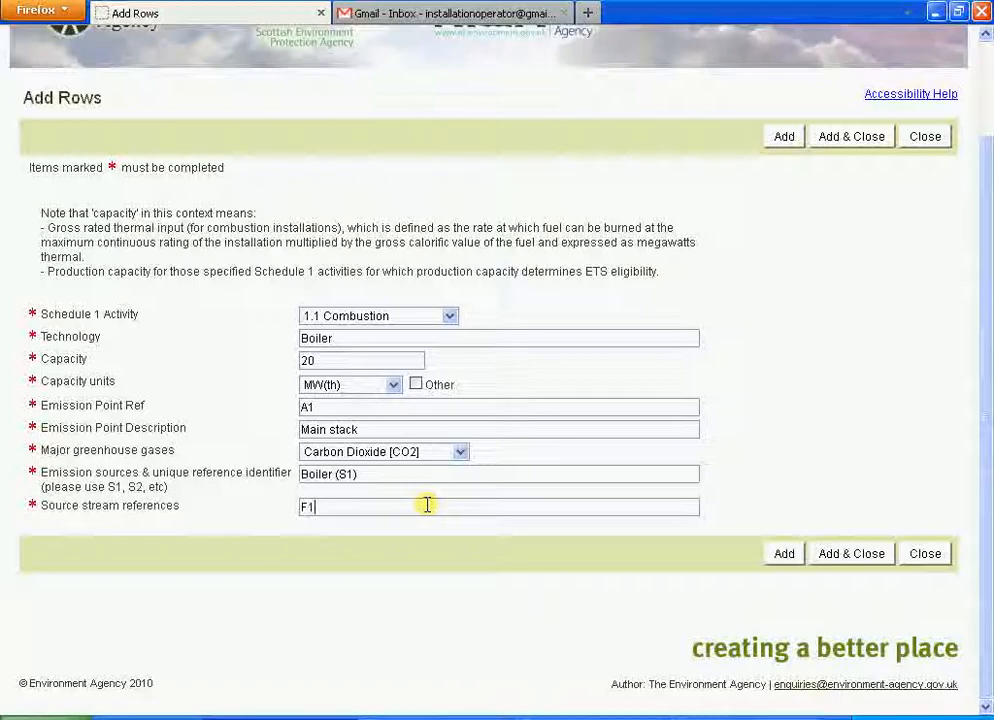
type("F2")
left_click(326, 506)
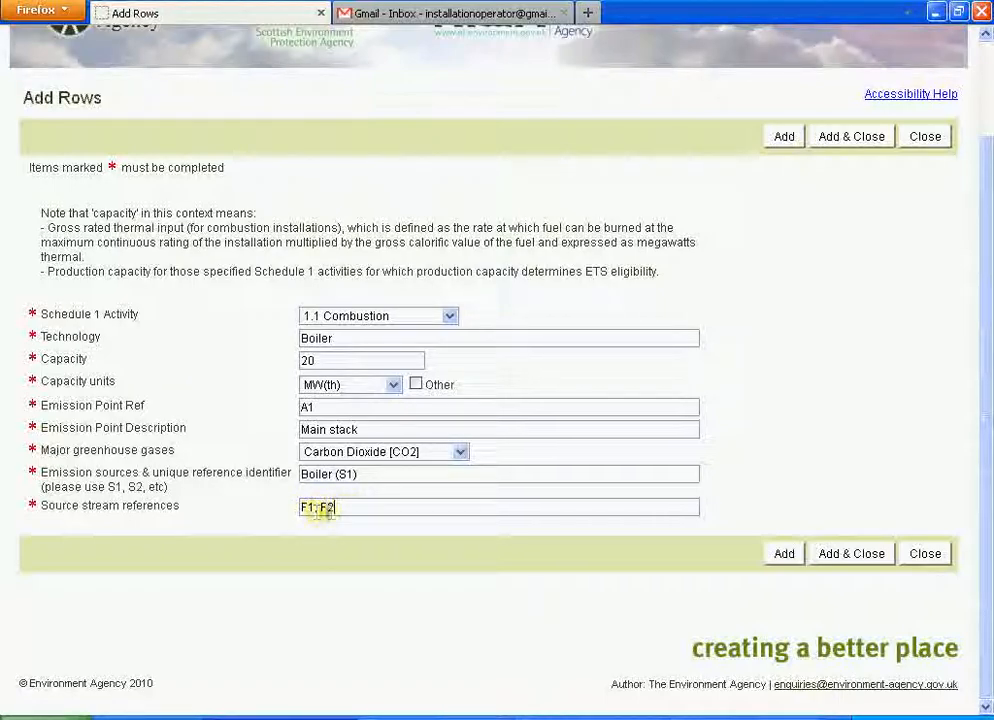
left_click(853, 555)
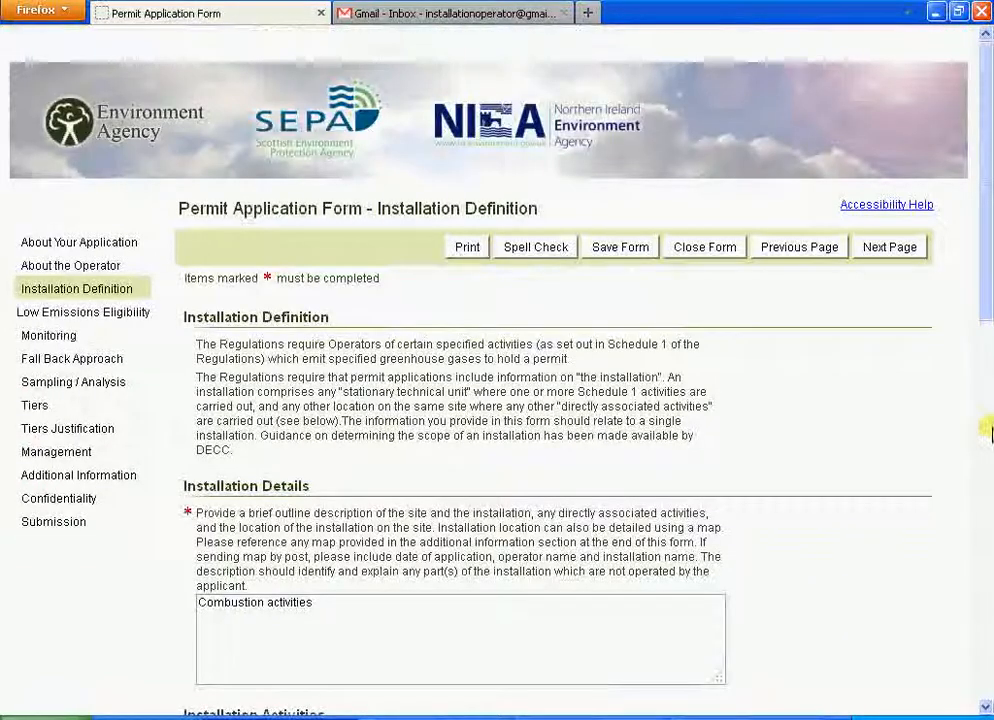
Step: Answer No to having Directly Associated Activities and No to having non-scheduled activities
left_click(989, 428)
left_click_drag(986, 472, 989, 533)
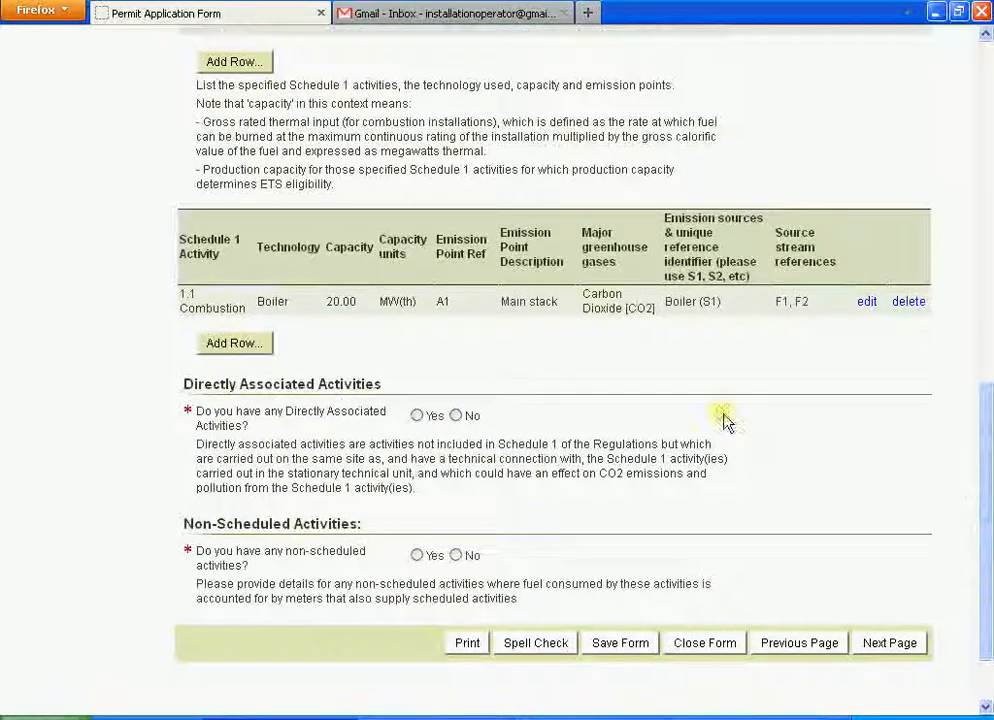
left_click(456, 416)
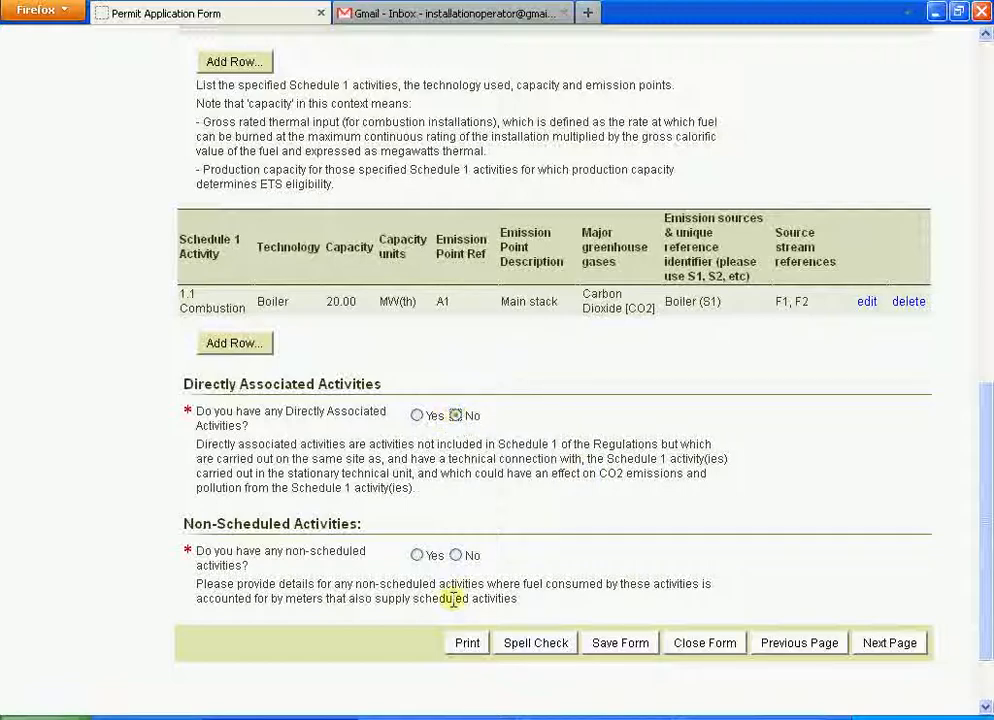
left_click(457, 555)
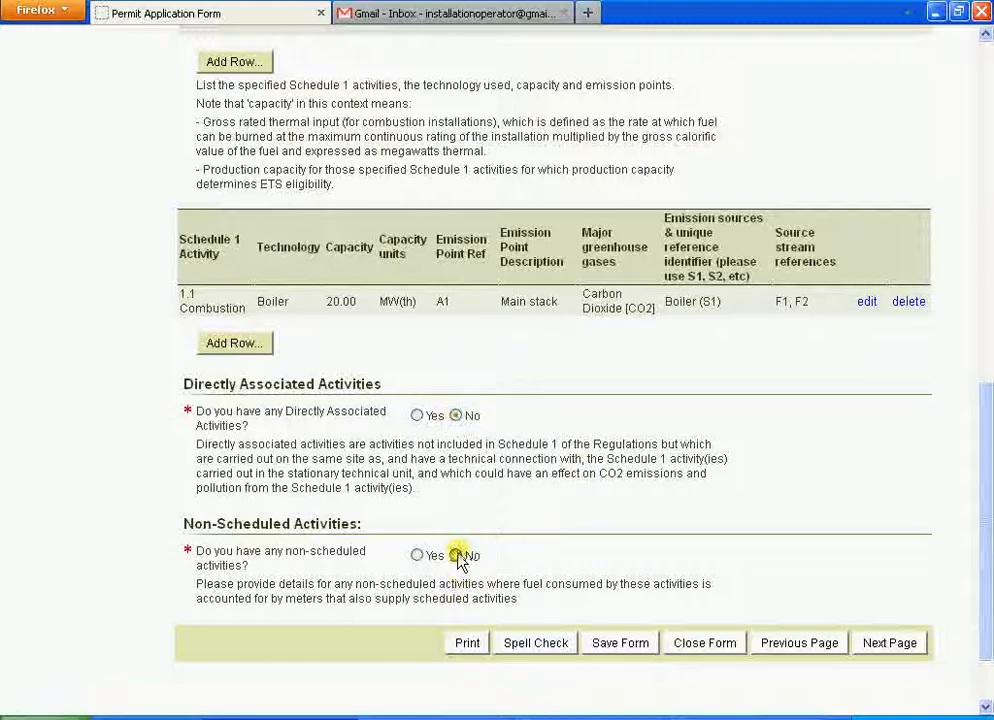
Step: In the Low Emissions Eligibility section, answer Yes to satisfying the low emissions criteria and enter "Comments" as the comment text
left_click(900, 641)
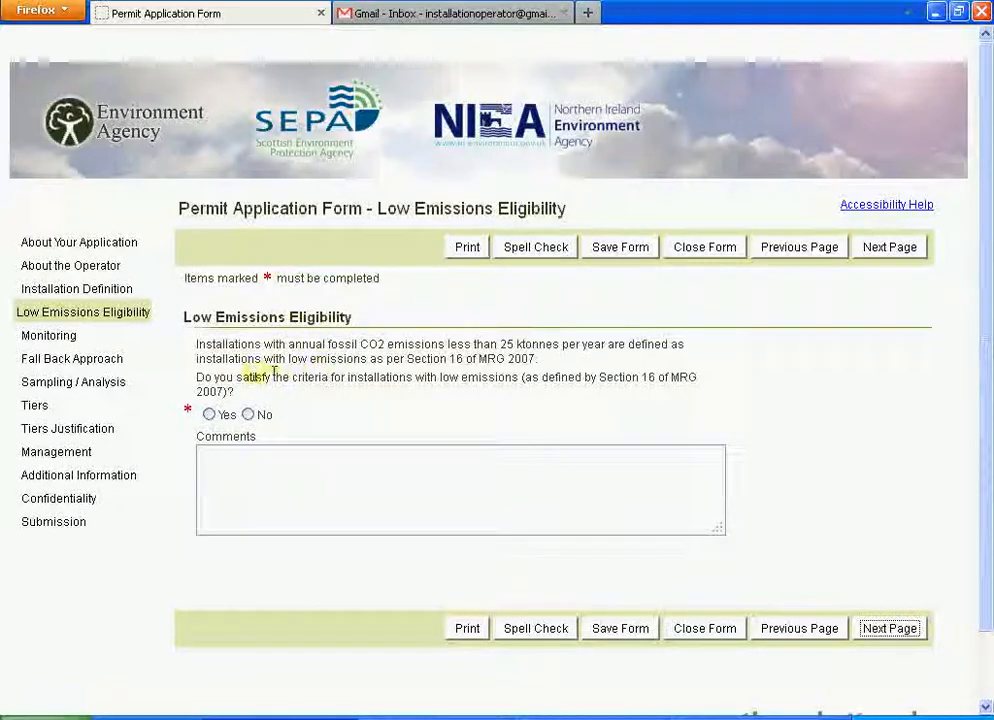
left_click(209, 414)
left_click(234, 472)
type("Com")
type("ments")
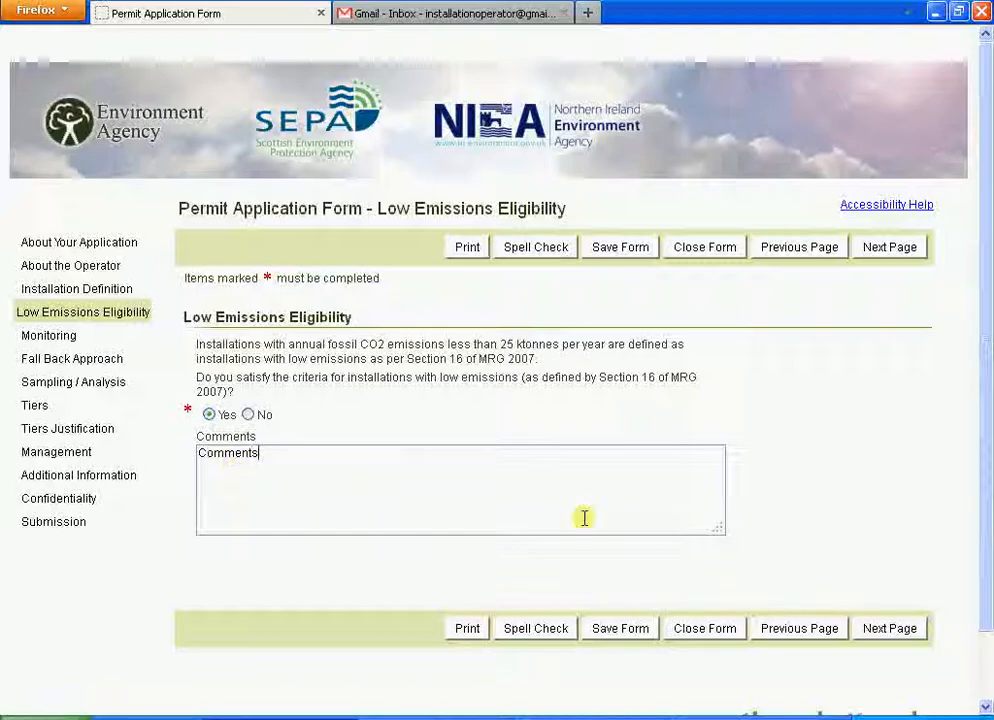
Step: In the Monitoring section, select the Calculation methodology and describe the calculation approach as "Act x NCV x EF x OxF"
left_click(890, 630)
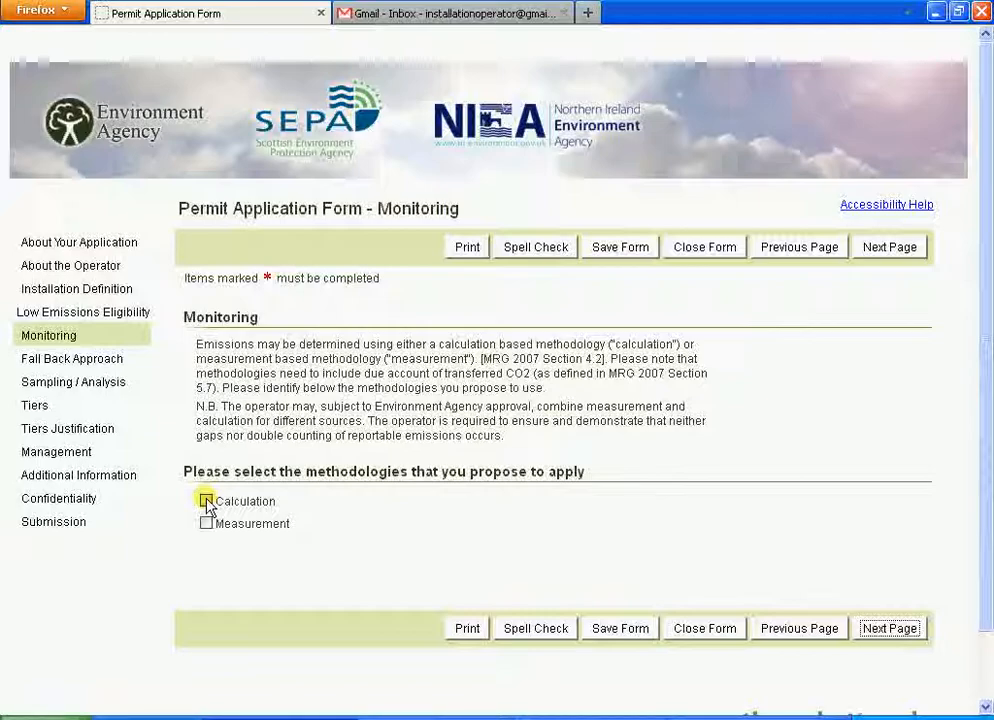
left_click(206, 501)
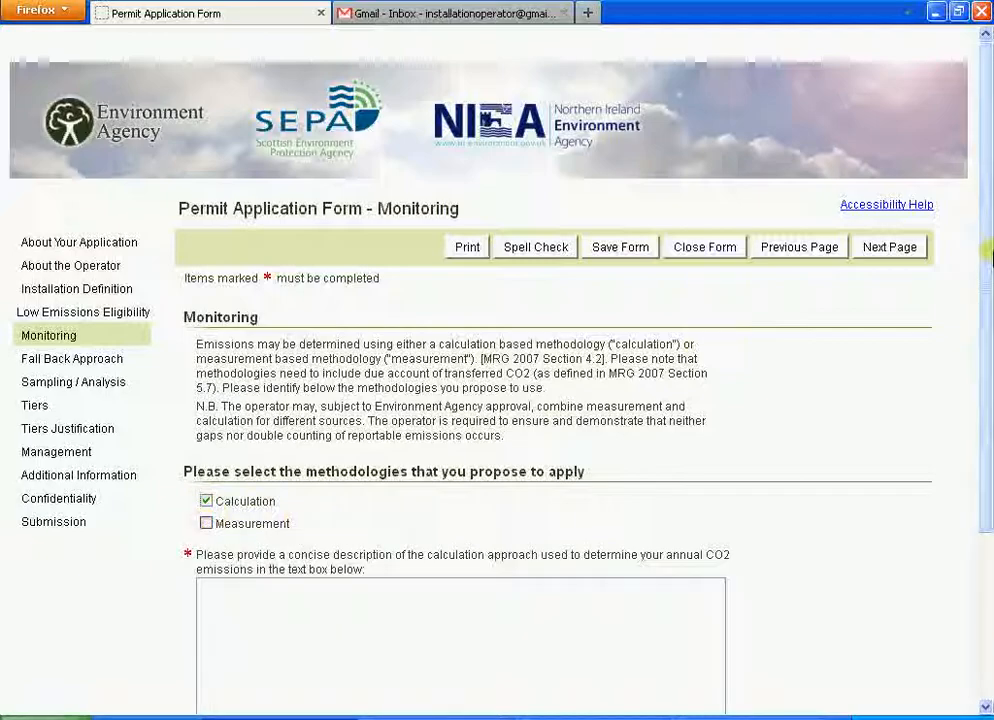
left_click_drag(985, 266, 985, 373)
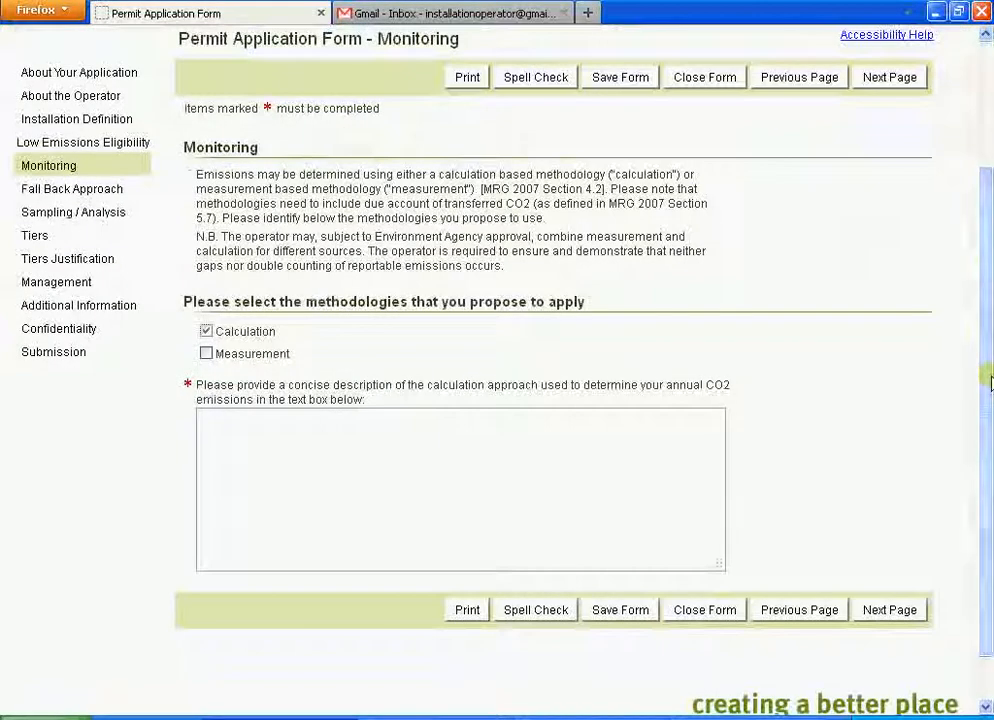
left_click(547, 527)
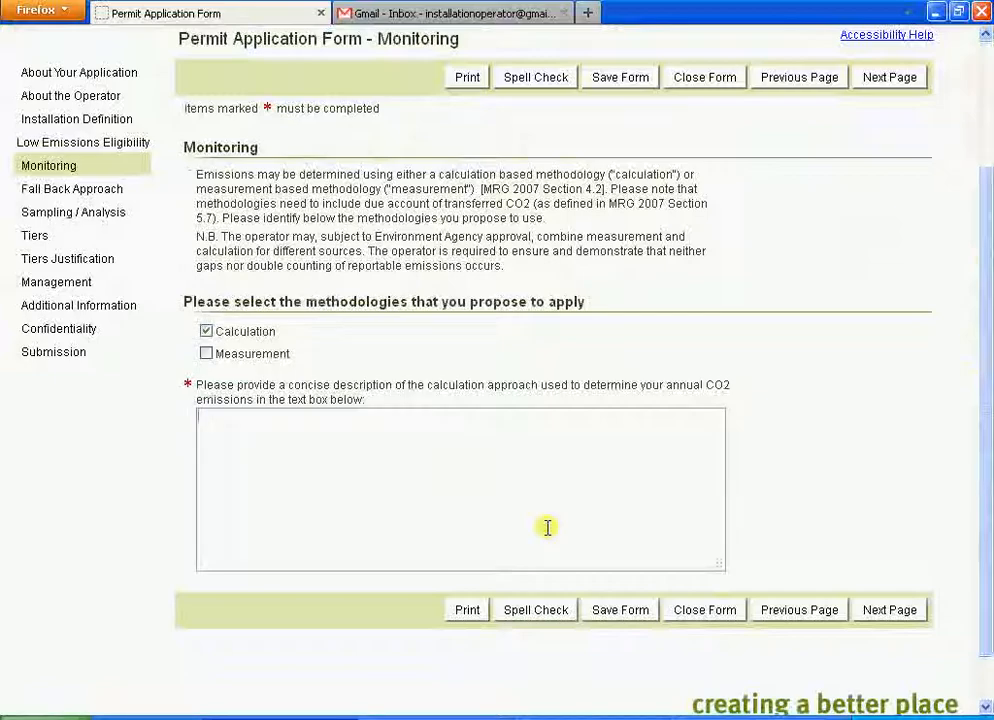
type("Activ")
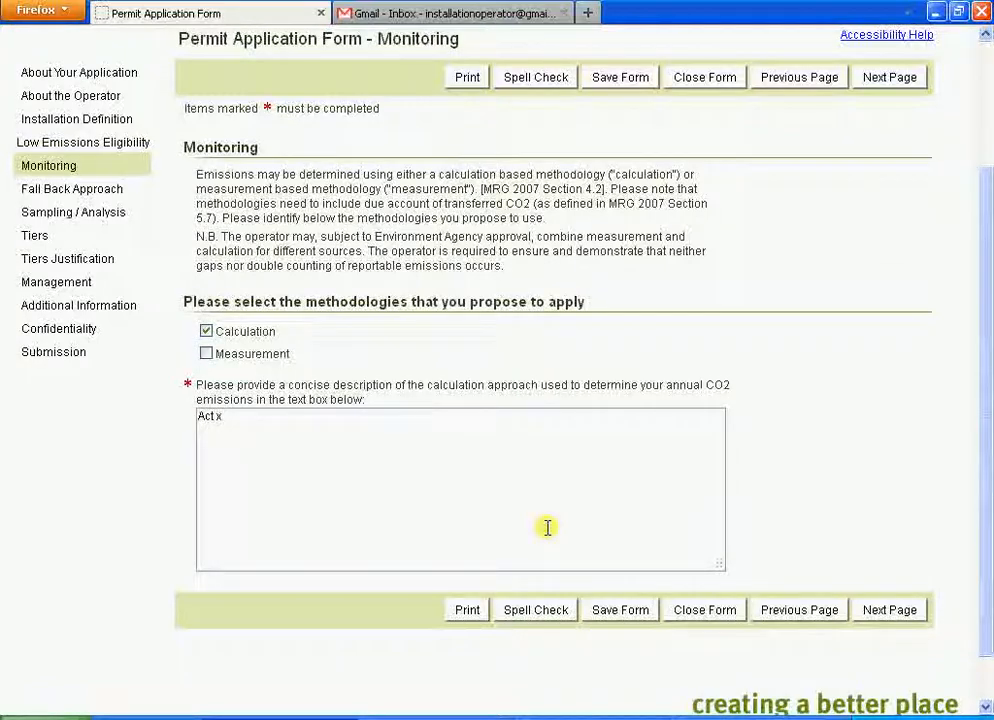
type(" NCV x EF x OxF")
Step: Answer No to applying a Fall-Back Approach in the Fall Back Approach section and go to the Sampling / Analysis section
left_click(885, 610)
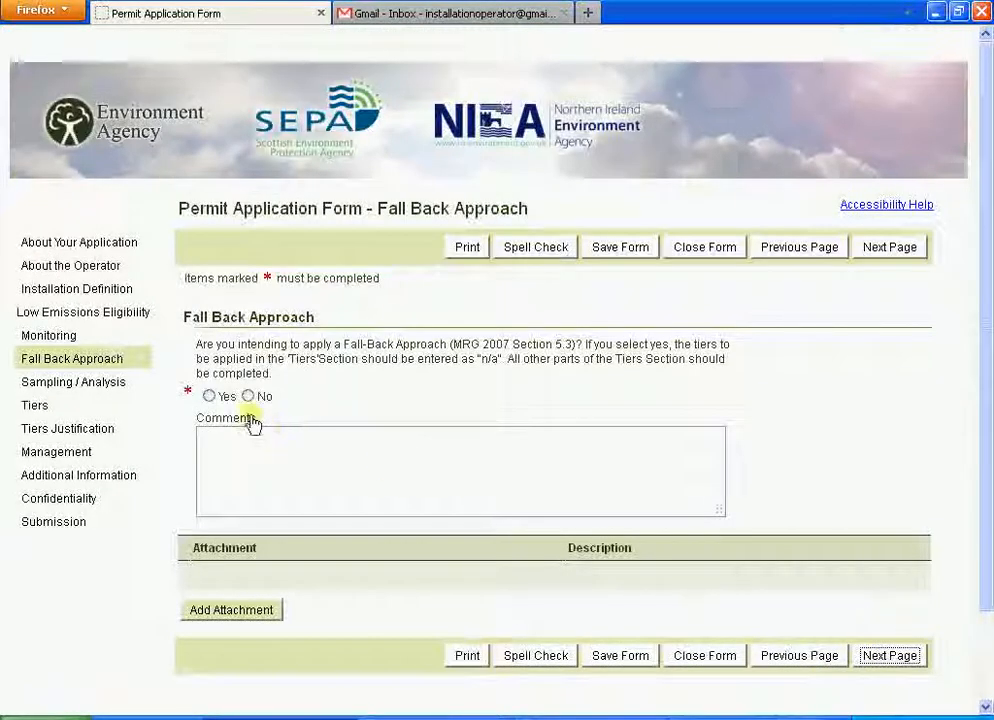
left_click(248, 397)
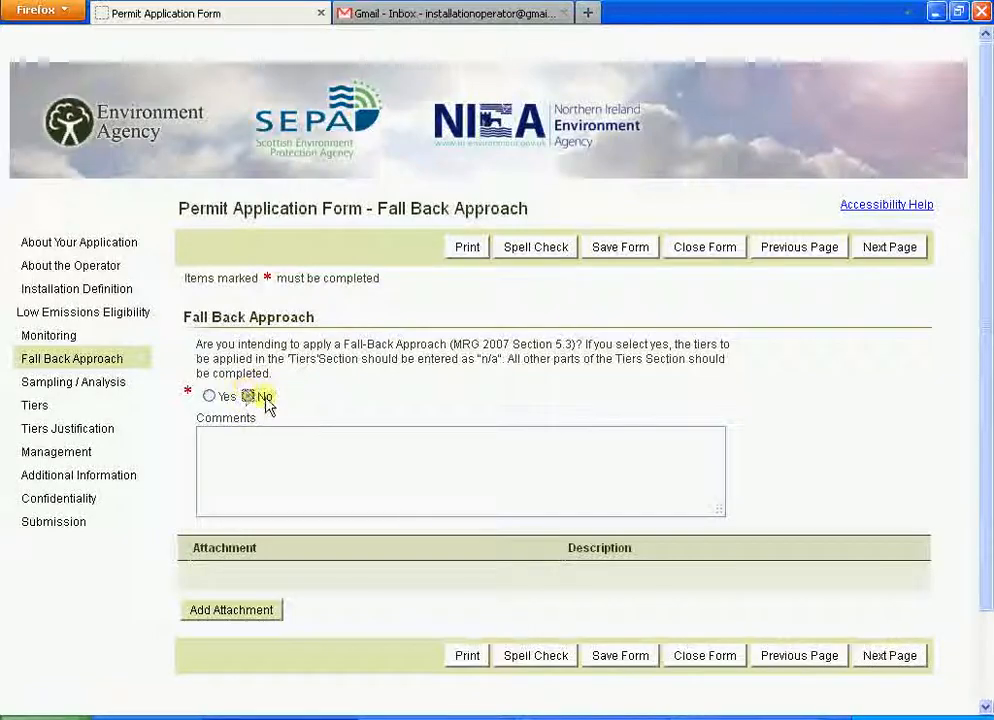
left_click(74, 385)
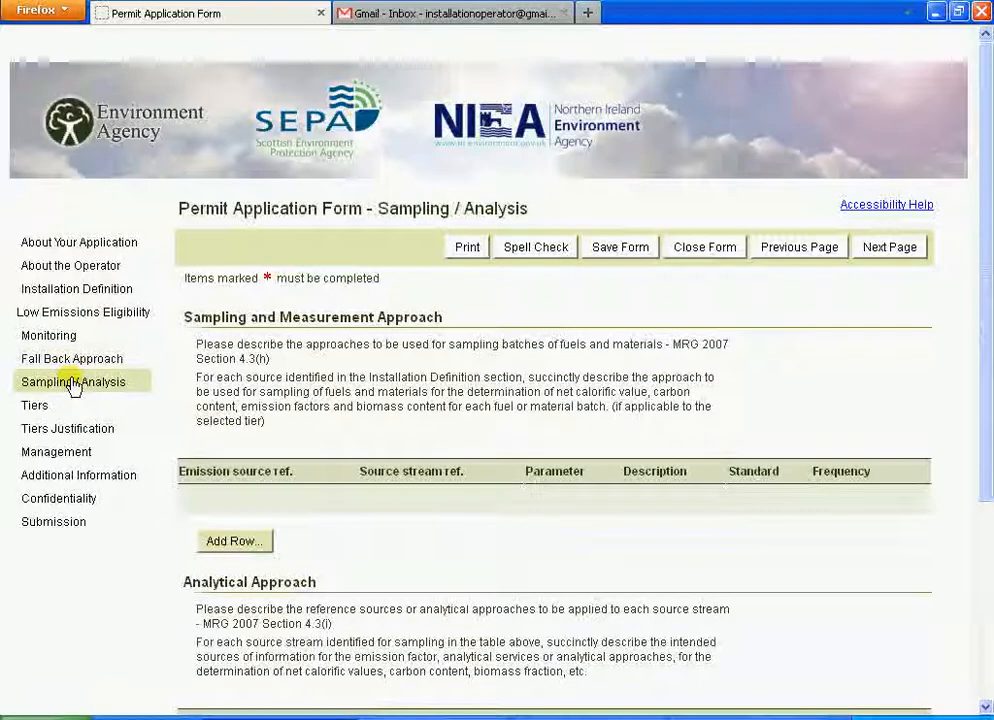
Step: Start a Sampling and Measurement Approach row with emission source reference S1 and source stream reference F1-F2
left_click_drag(989, 295, 988, 425)
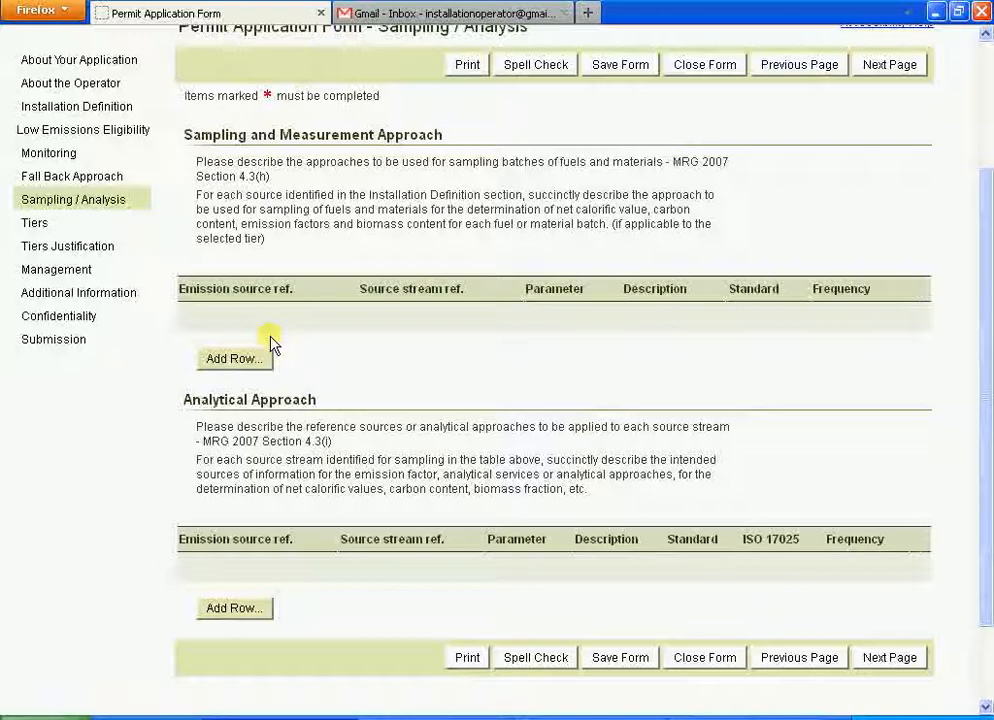
left_click(252, 366)
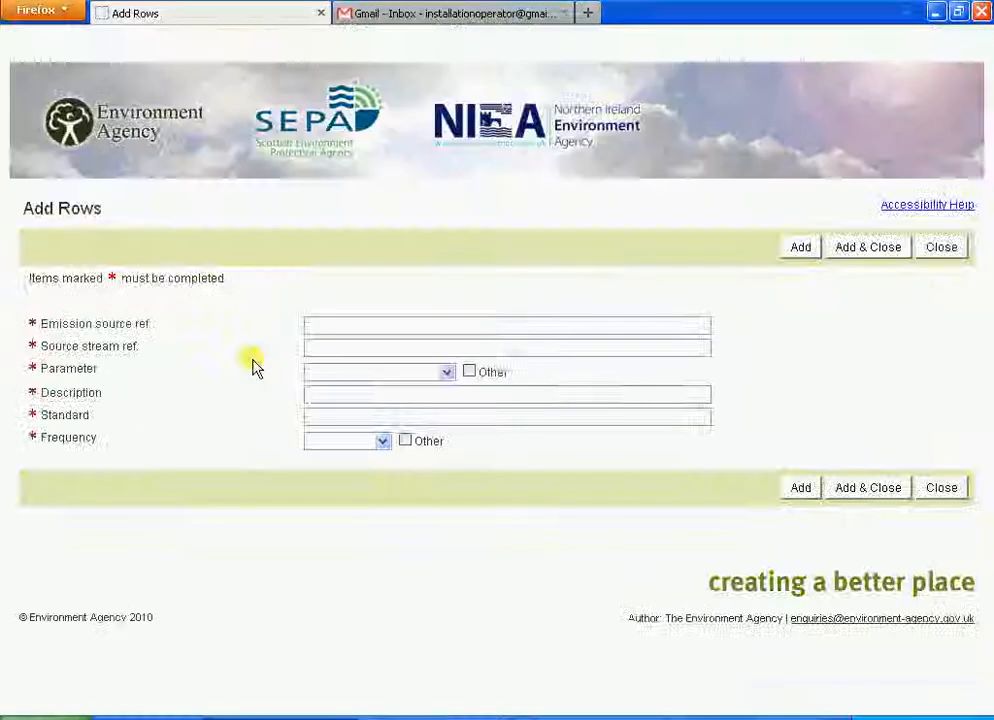
left_click(367, 325)
type("S1")
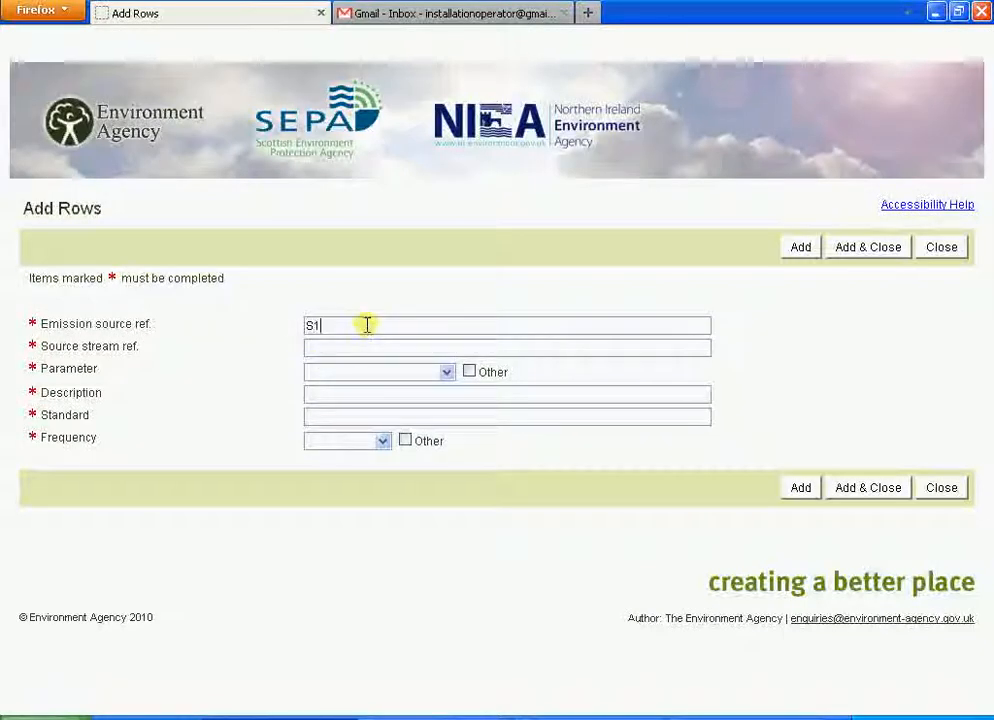
type("F1-F2")
Step: Set the sampling row's parameter to NCV & EF and enter "No sampling undertaken" as its description
key("Tab")
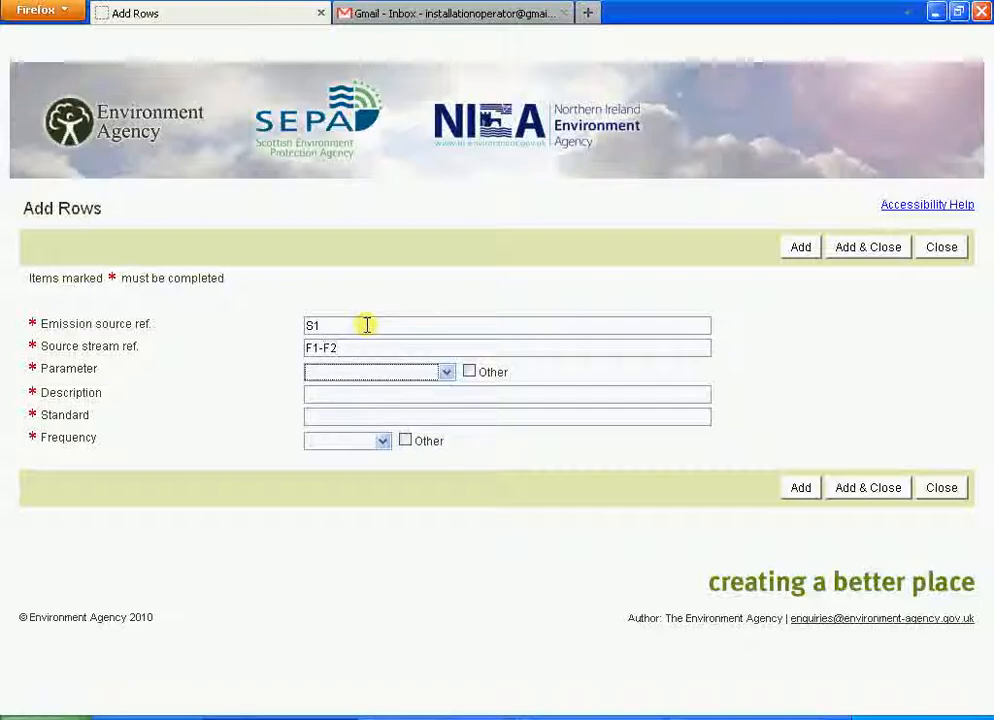
key("Down")
key("Down")
key("Down")
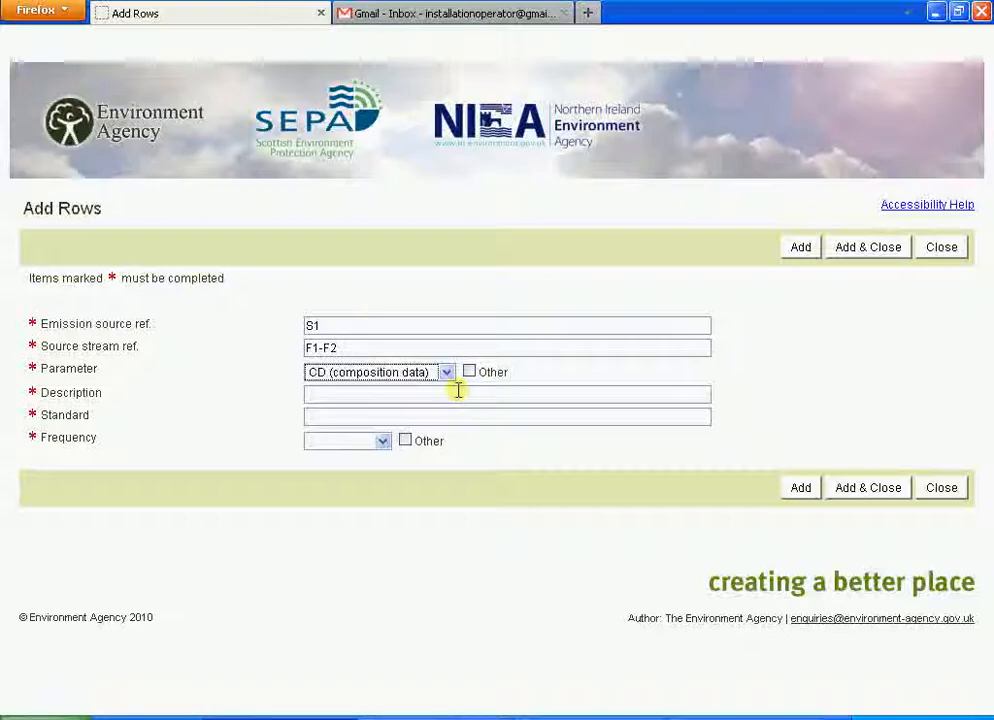
left_click(446, 373)
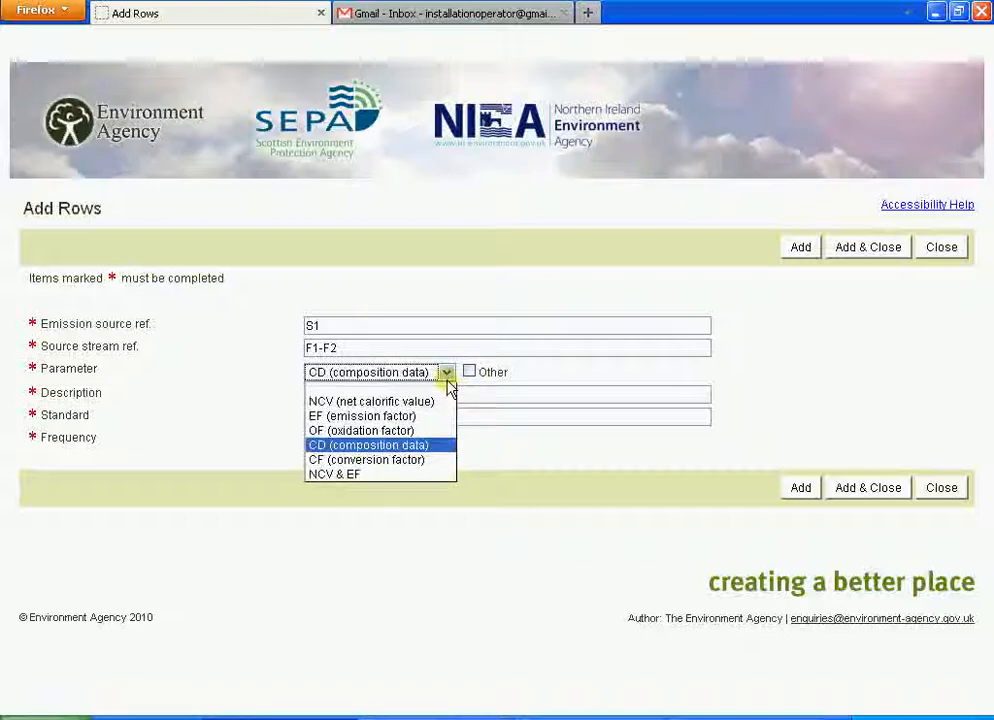
left_click(415, 476)
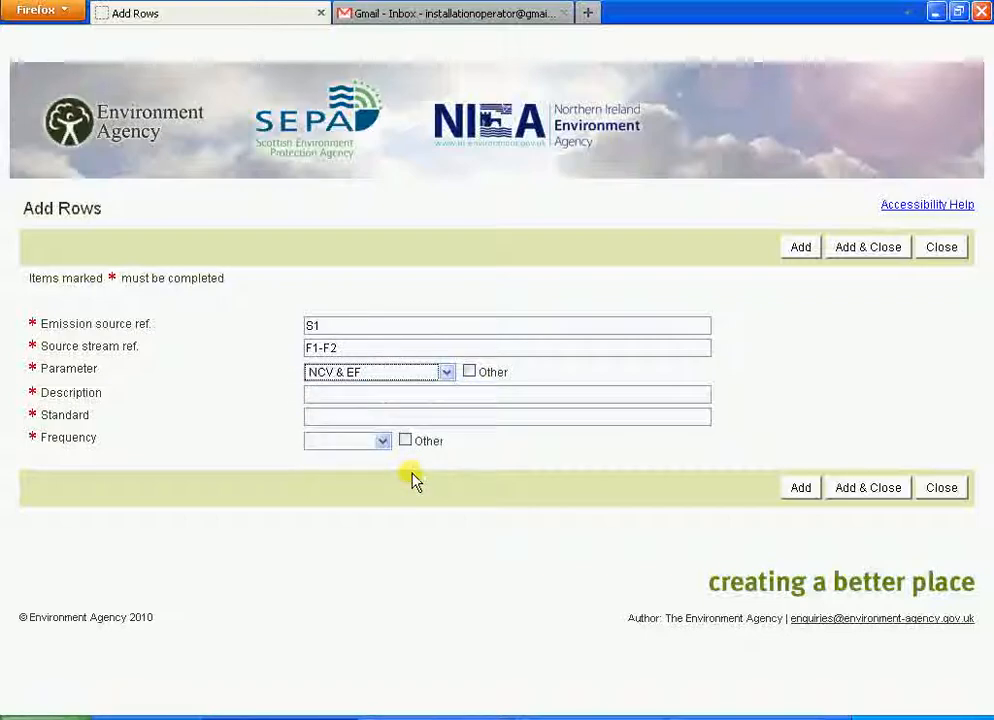
left_click(395, 394)
type("No sampling undertaken")
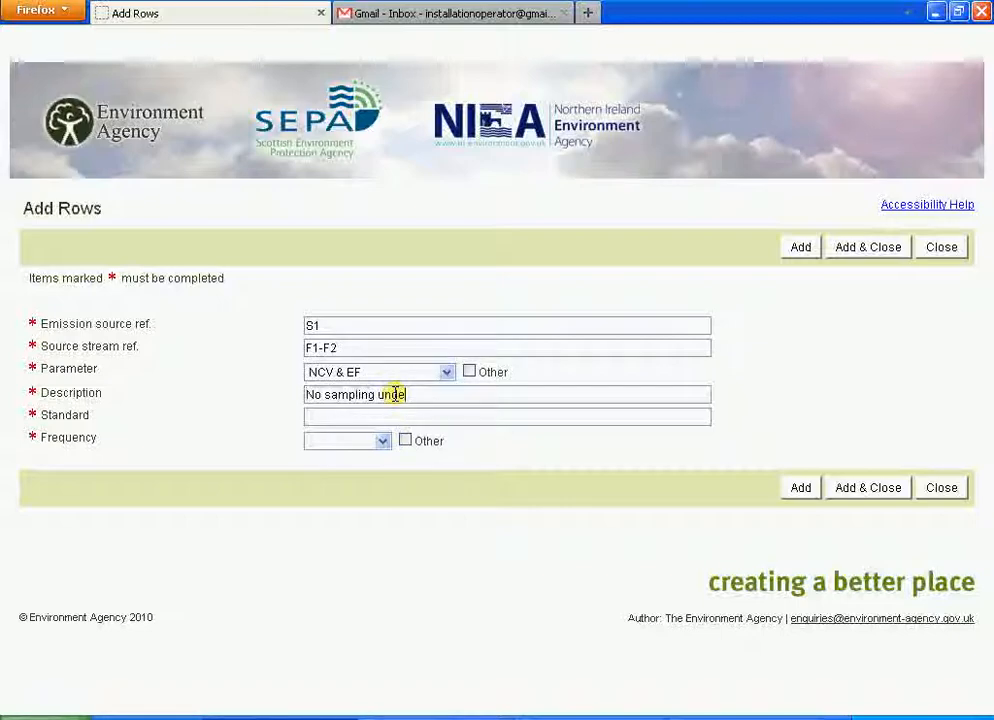
Step: Enter "n/a" as the sampling row's standard and as its custom Other frequency, and try to add the row
key("Tab")
type("n/a")
key("Tab")
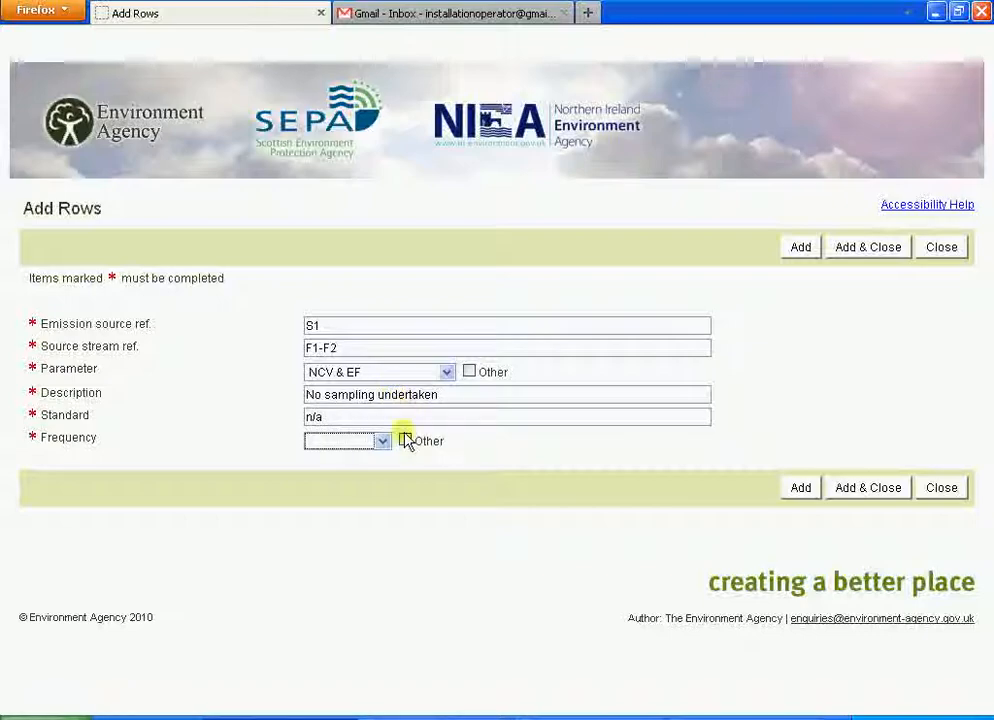
left_click(405, 440)
type("n/a")
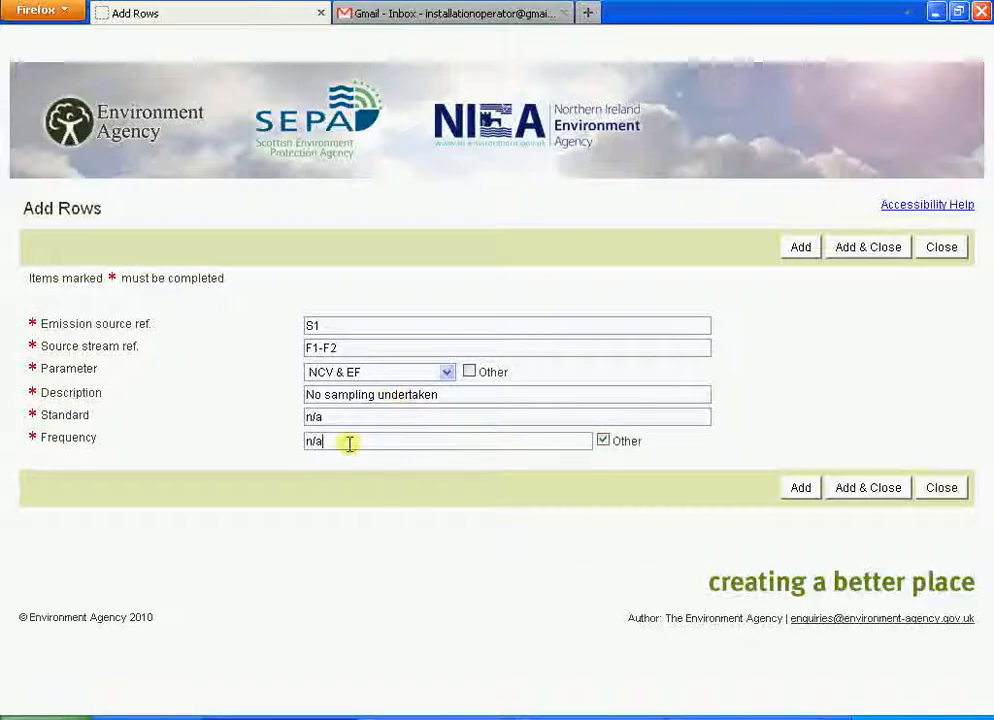
left_click(886, 492)
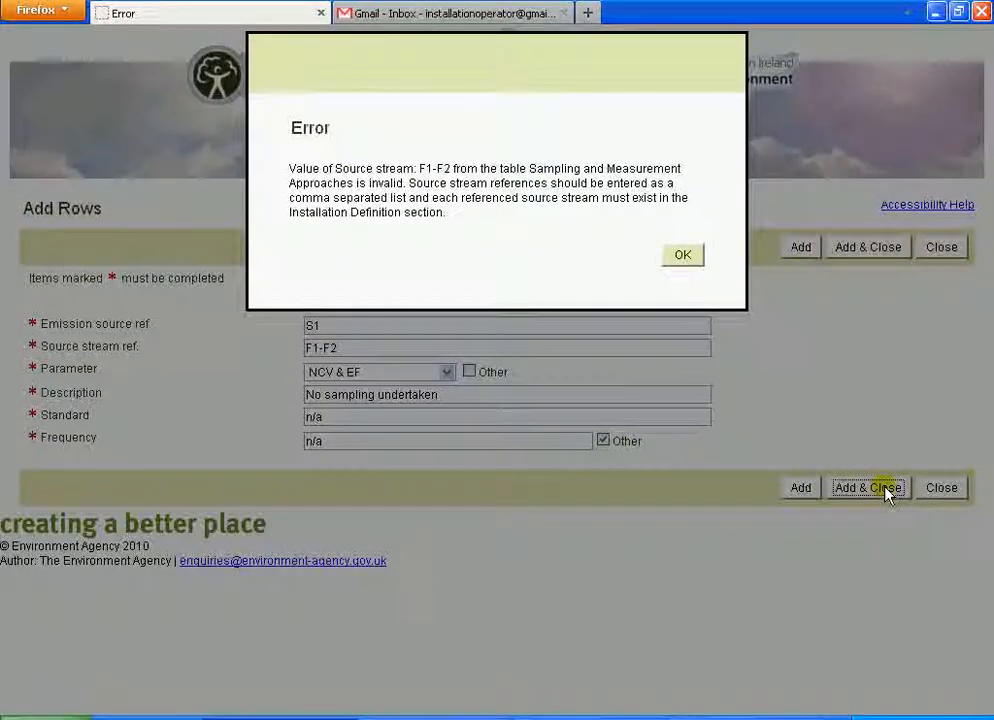
left_click(684, 257)
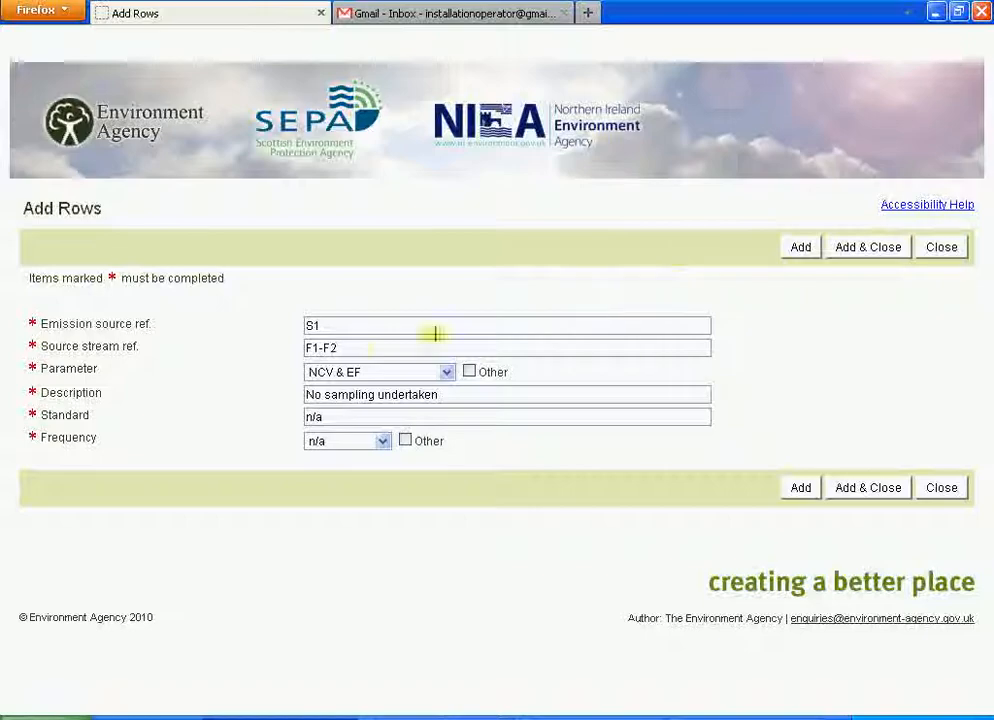
Step: Correct the sampling row's source stream reference to the comma-separated list "F1, F2" and add the row
left_click(321, 348)
key("BackSpace")
type(",")
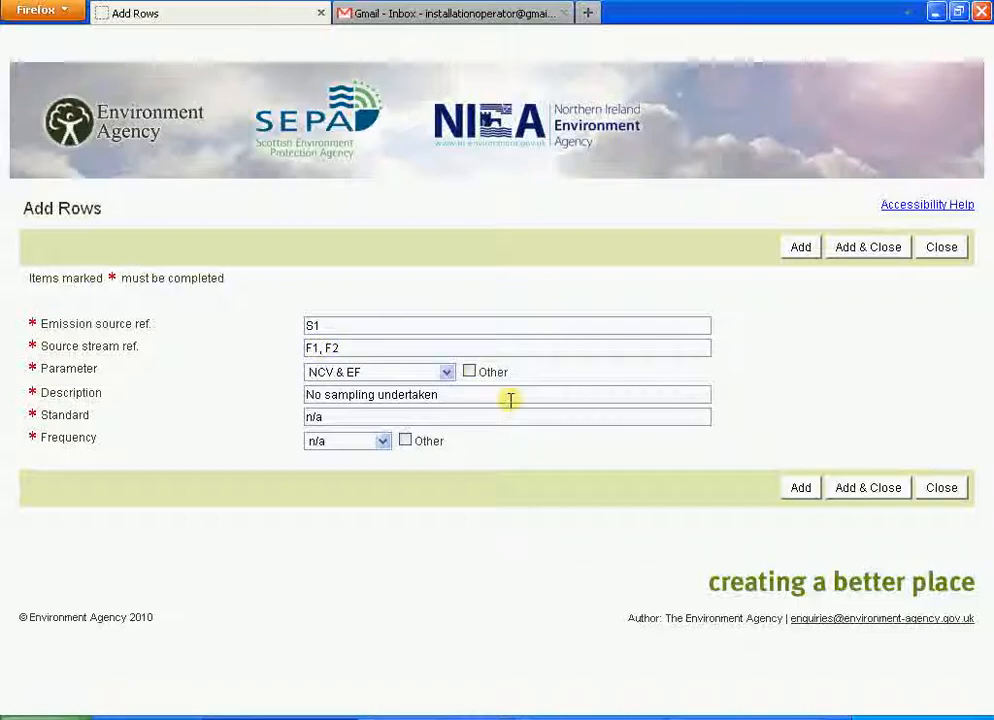
left_click(845, 490)
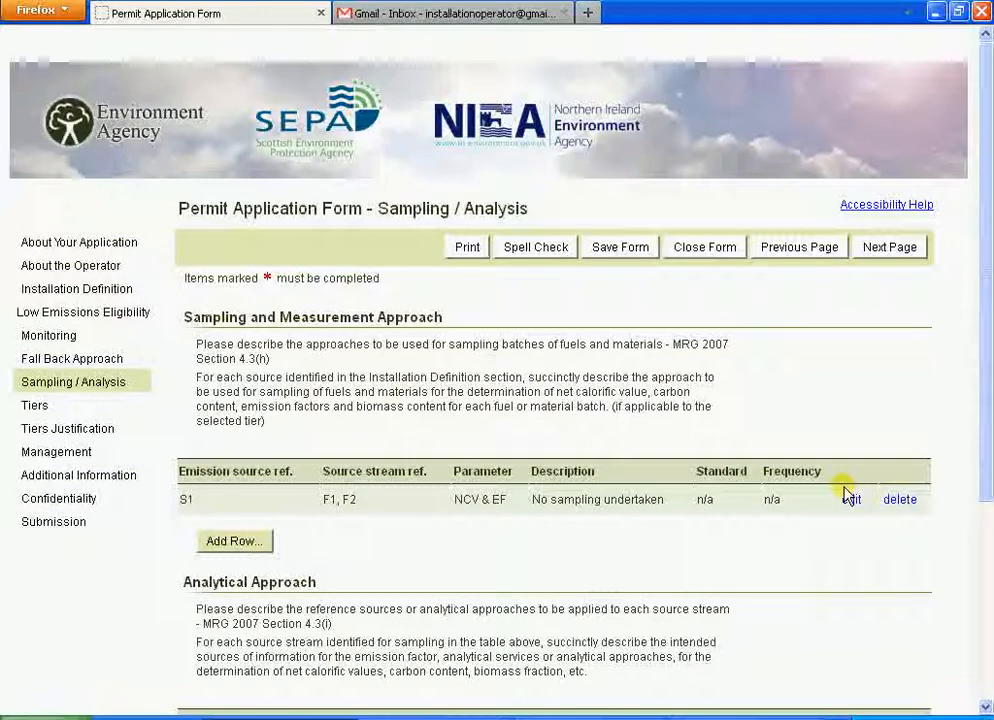
Step: Start an Analytical Approach row with emission source reference S1, source stream reference "F1, F2" and parameter NCV & EF
scroll(480, 400, "down", 5)
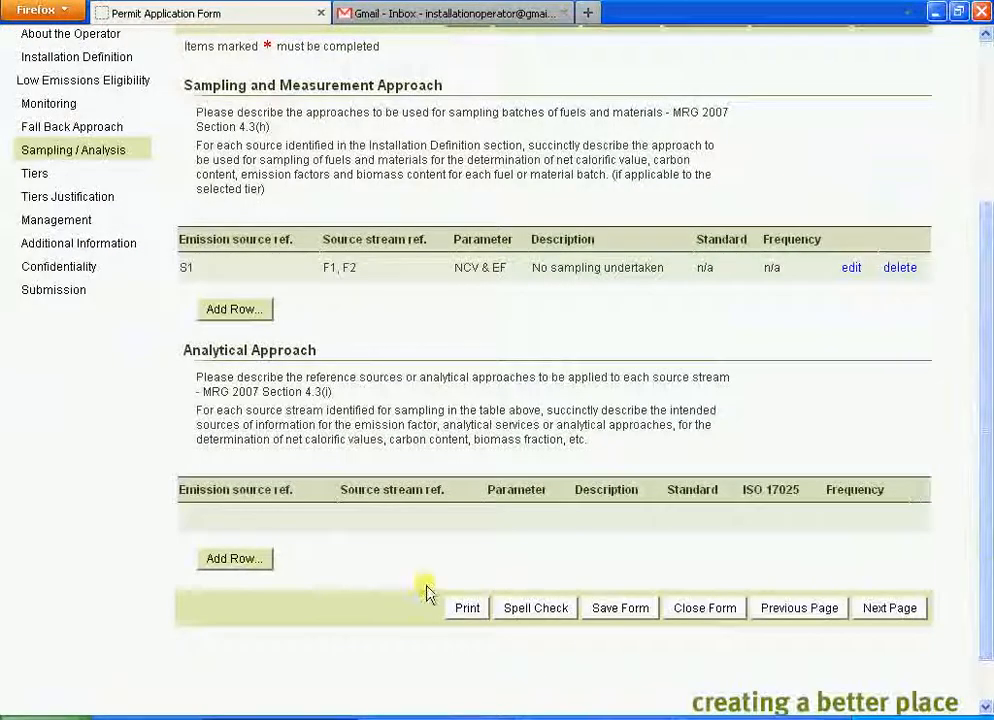
left_click(232, 560)
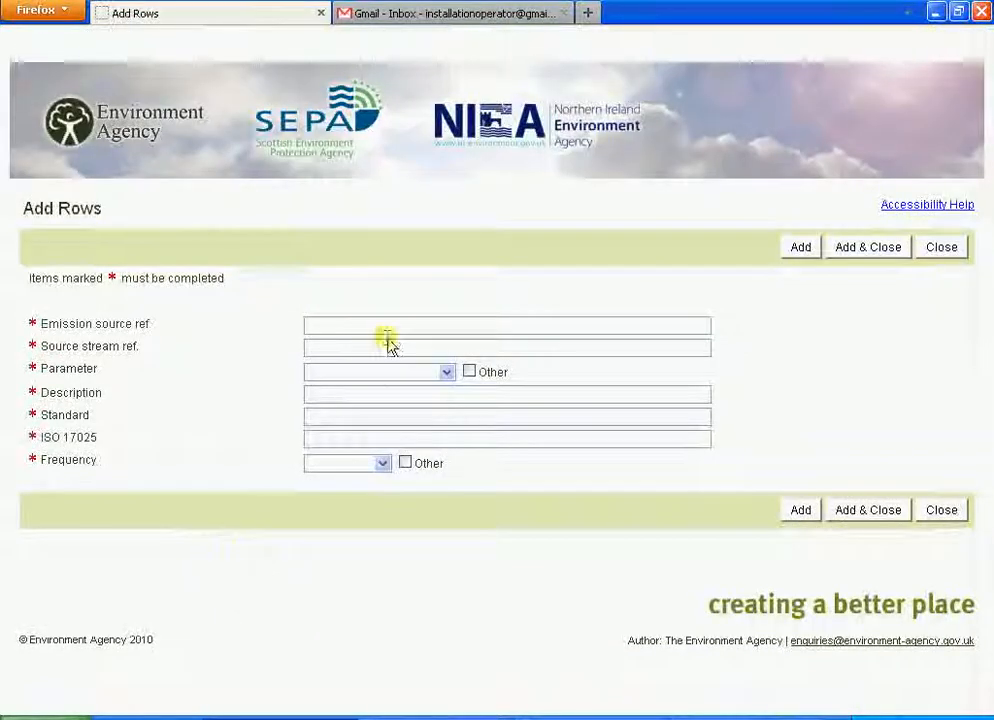
left_click(390, 328)
type("S1")
key("Tab")
type("F1, F2")
key("Tab")
key("Down")
key("Down")
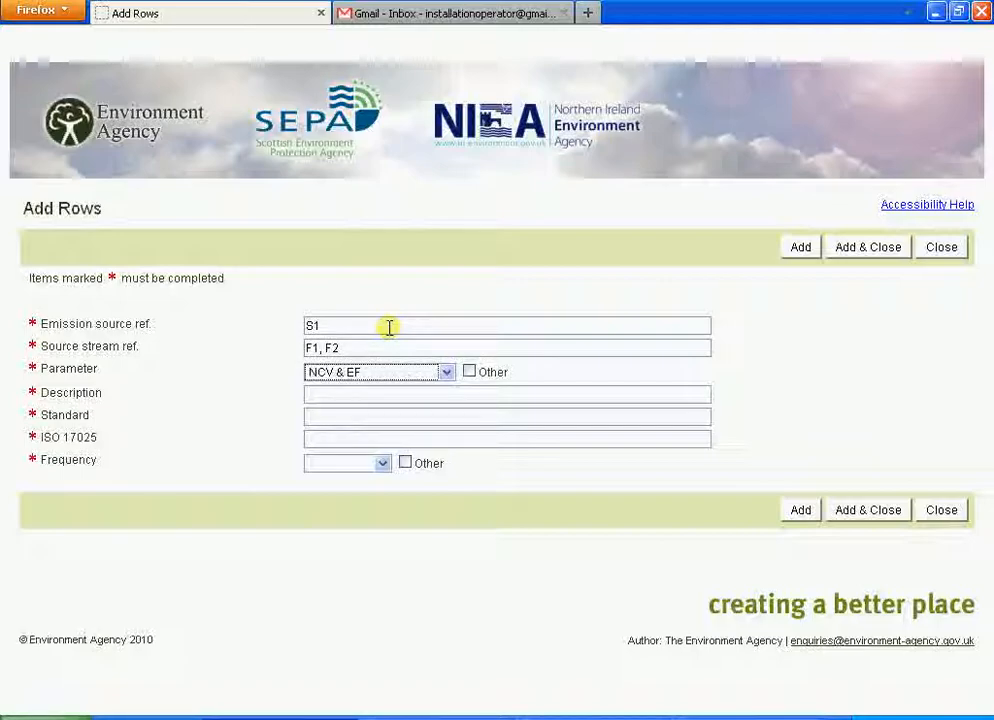
Step: Describe the analytical approach as "Data to be taken from the latest National Inventory as submitted to the UNFCCC"
left_click(389, 392)
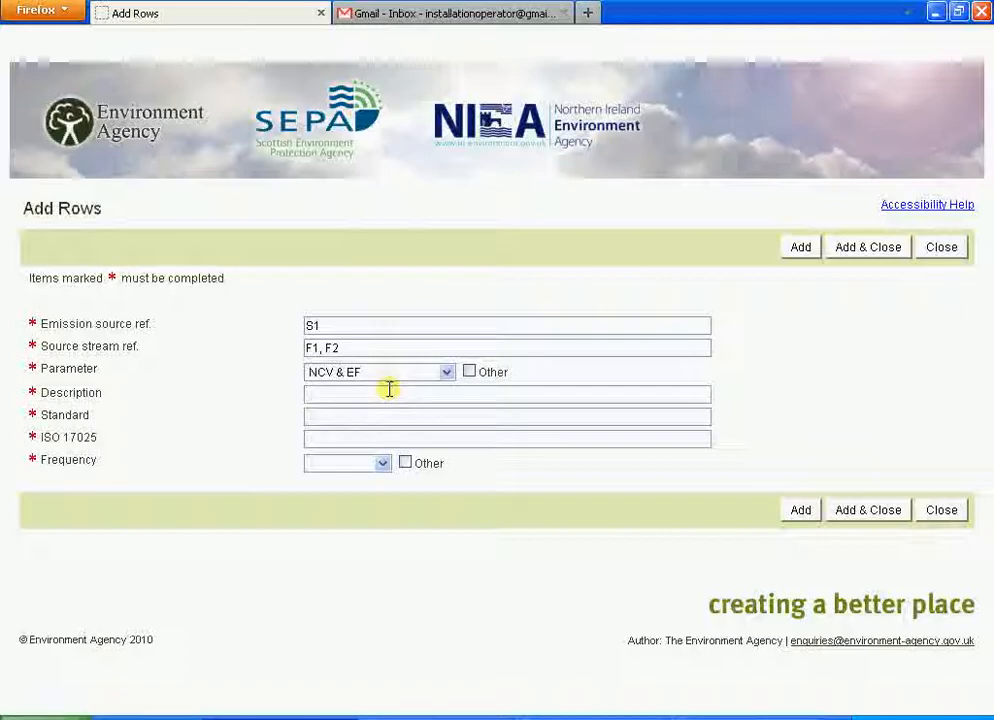
type("Data to be taken from the latsetest National INve")
key("BackSpace")
key("BackSpace")
key("BackSpace")
type("nvent")
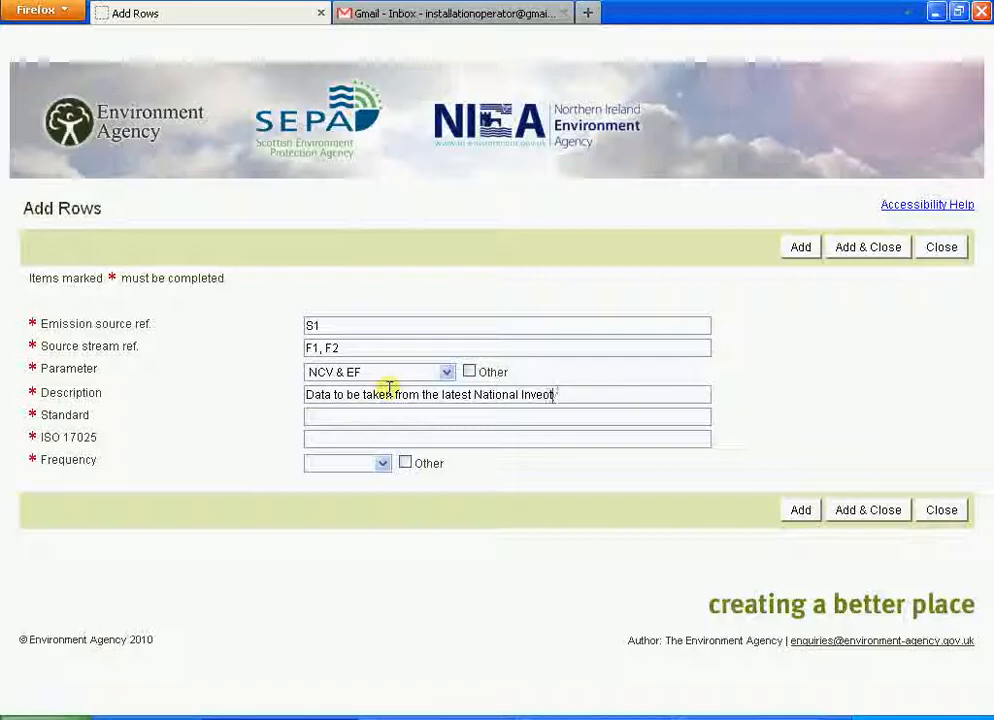
type("ory as submitted to I")
type("he UNFCCC")
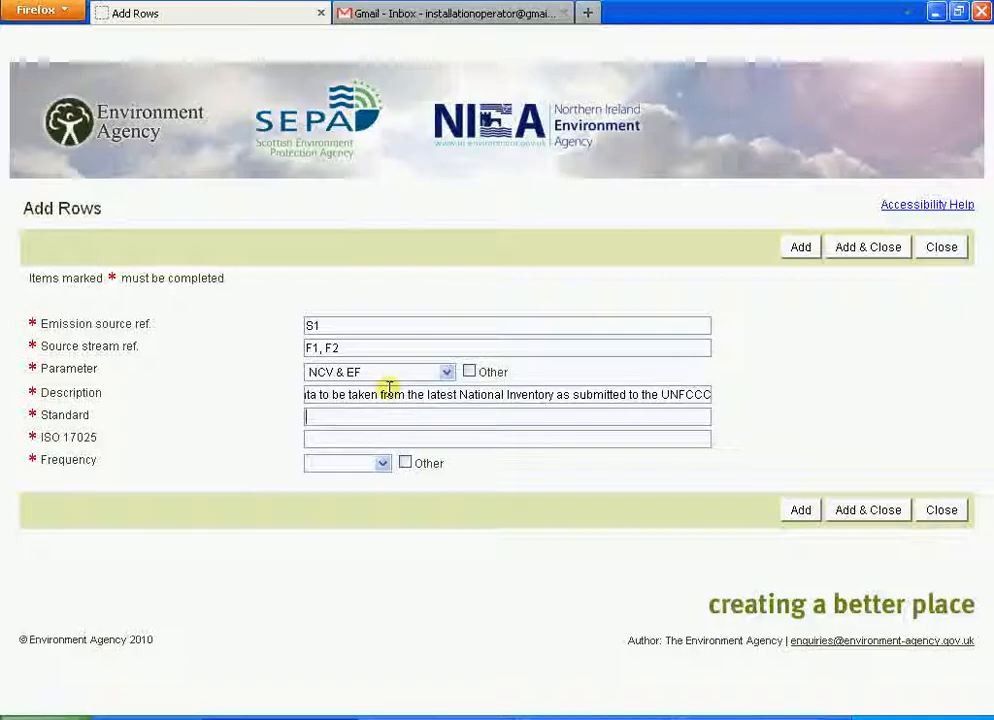
Step: Add the analytical row with "n/a" as its standard, ISO 17025 and custom Other frequency, and go to the Tiers section
type("n/a")
key("Tab")
type("n/a")
key("Tab")
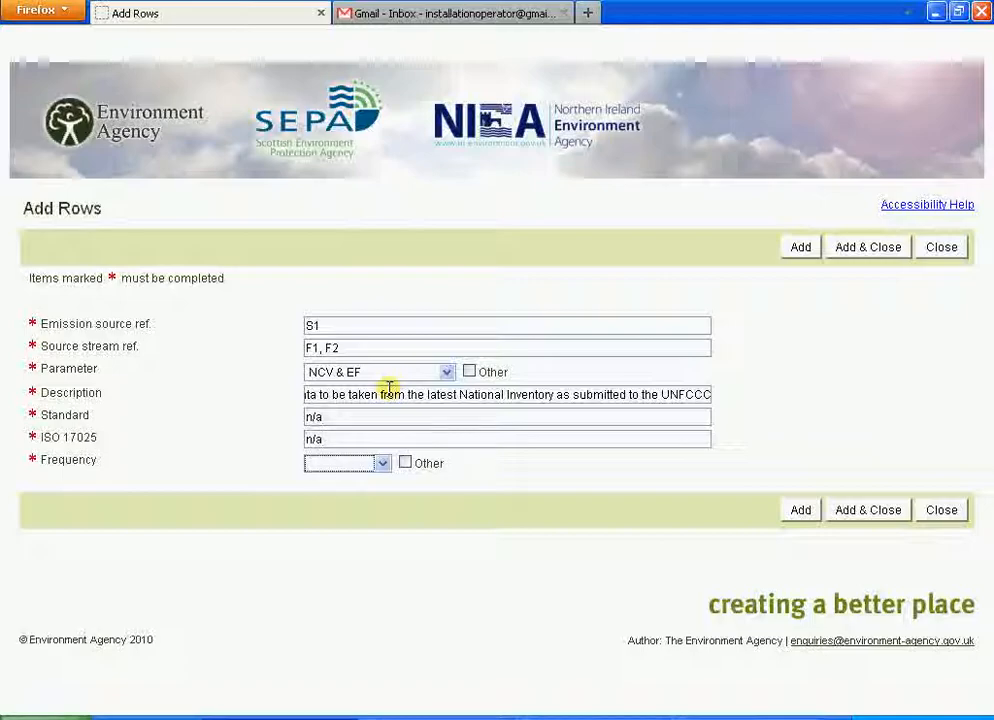
key("Tab")
key("space")
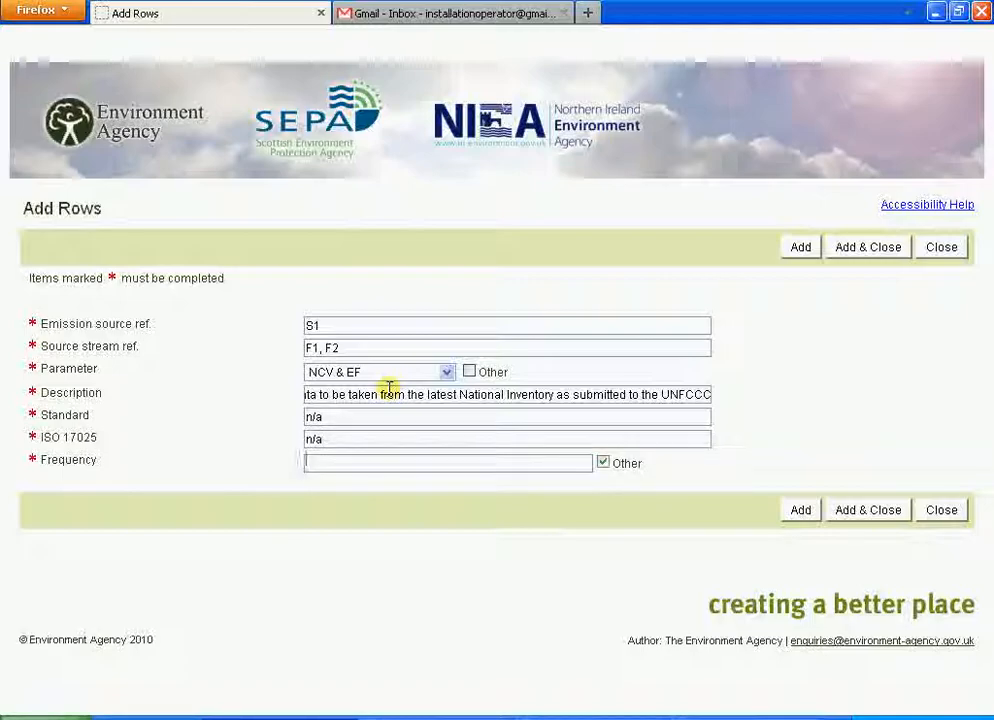
type("n/a")
left_click(878, 516)
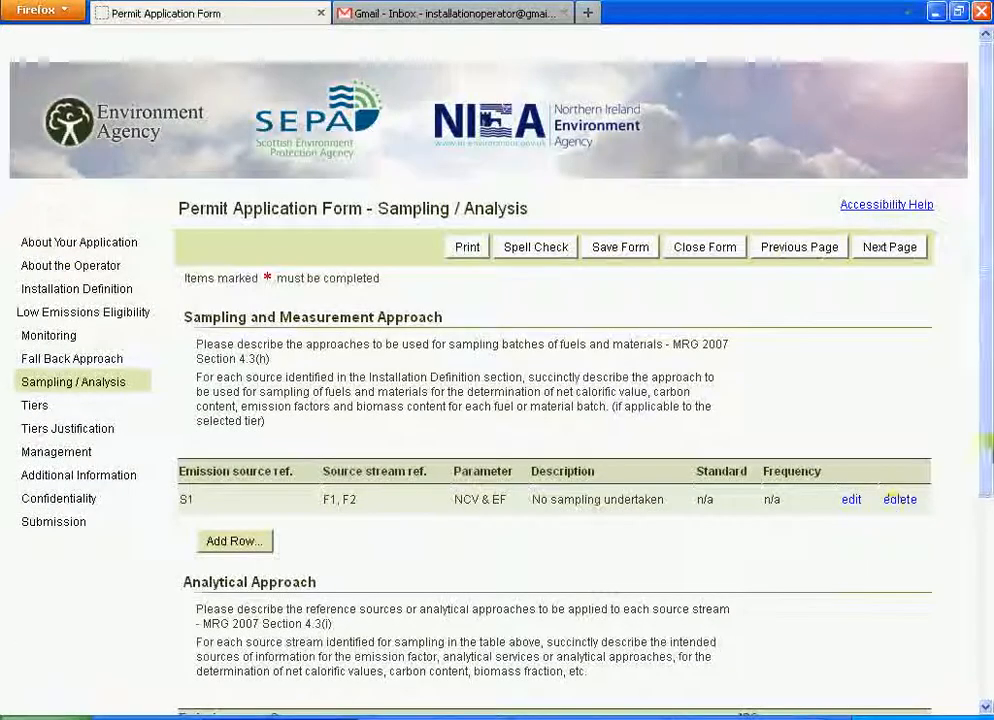
left_click_drag(987, 503, 983, 658)
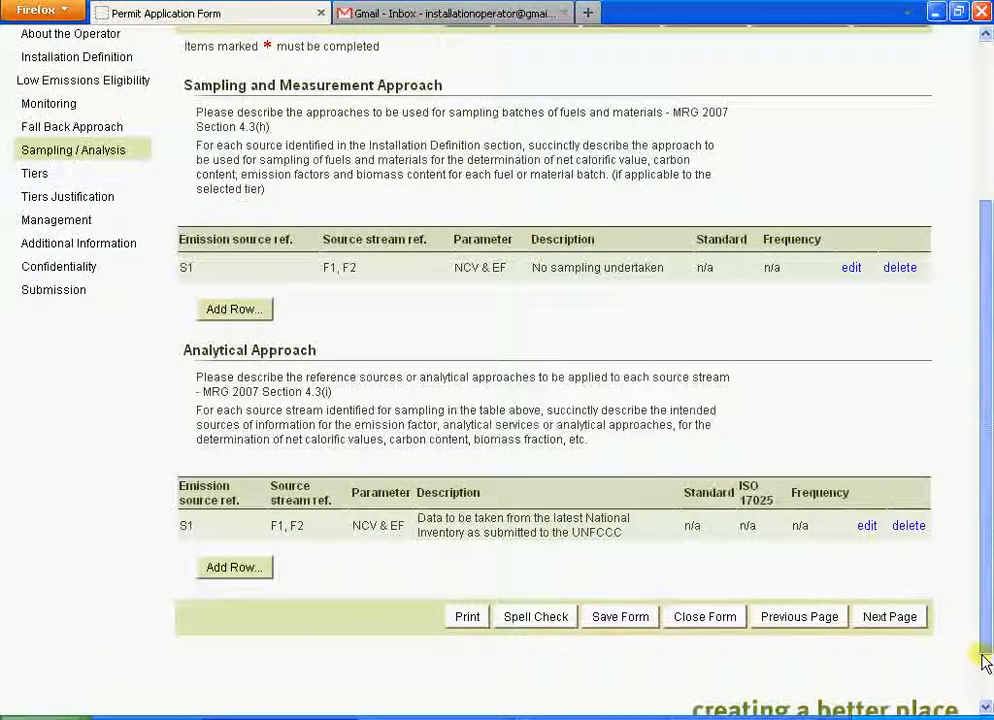
left_click(905, 622)
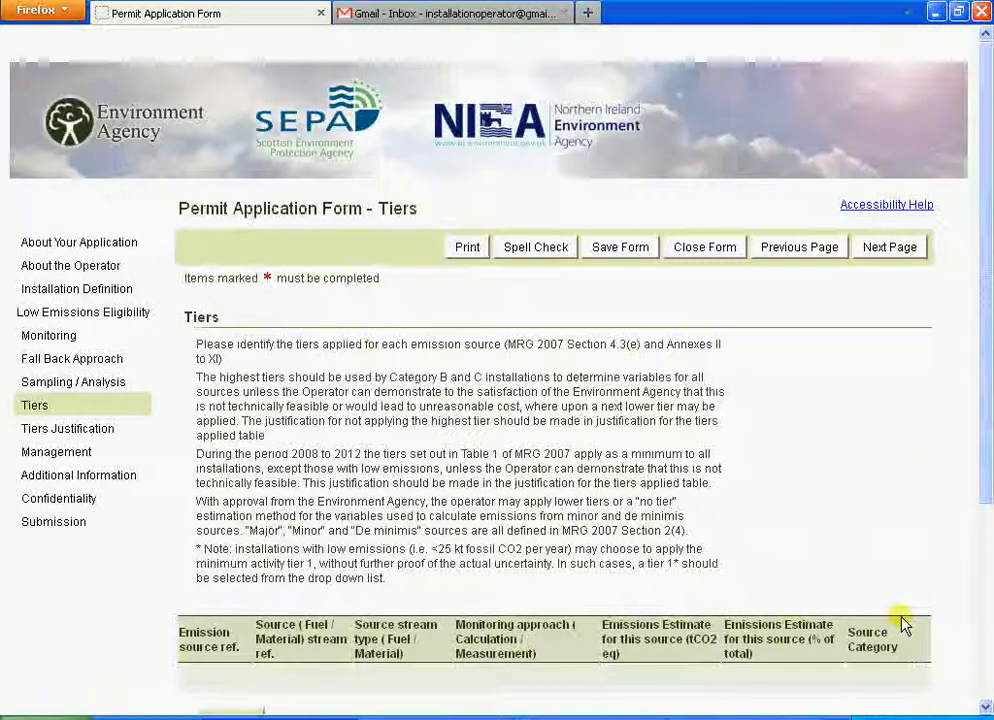